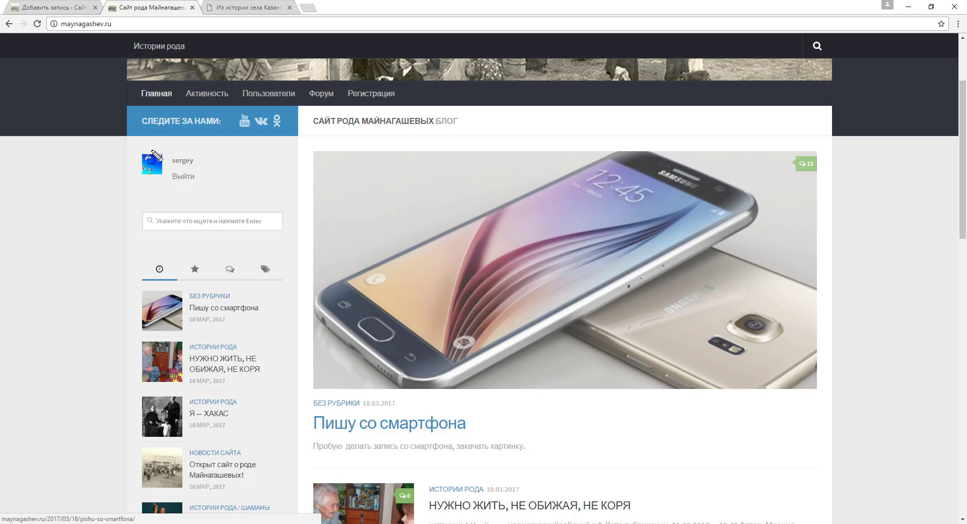
# Sign in to the site with the account username and password in the login form.
pyautogui.moveTo(179, 190); pyautogui.dragTo(252, 197)
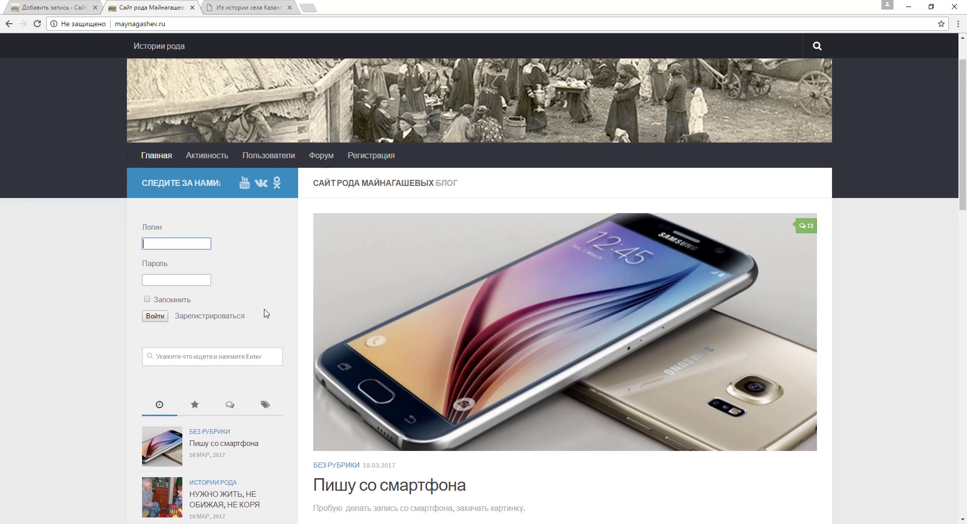
pyautogui.click(155, 242)
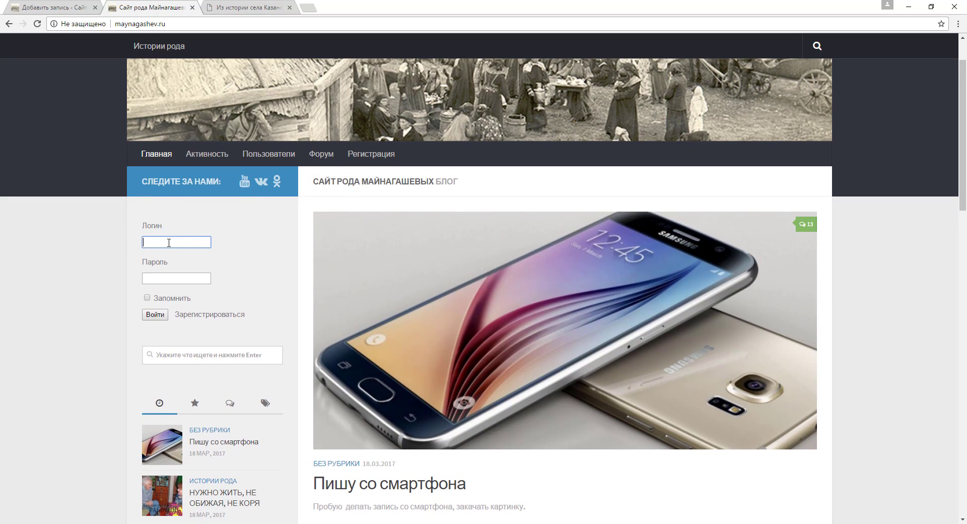
pyautogui.write('ы')
pyautogui.press('BackSpace')
pyautogui.write('sergey')
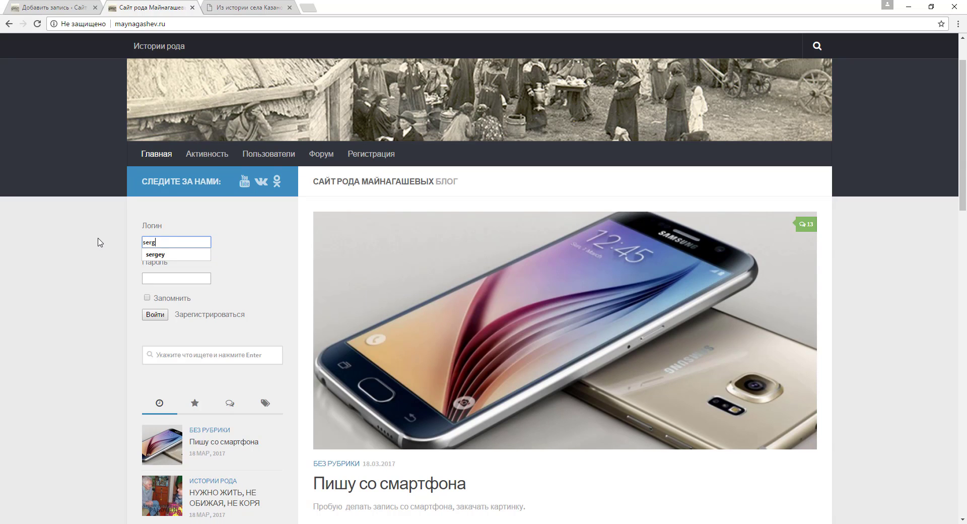
pyautogui.click(173, 279)
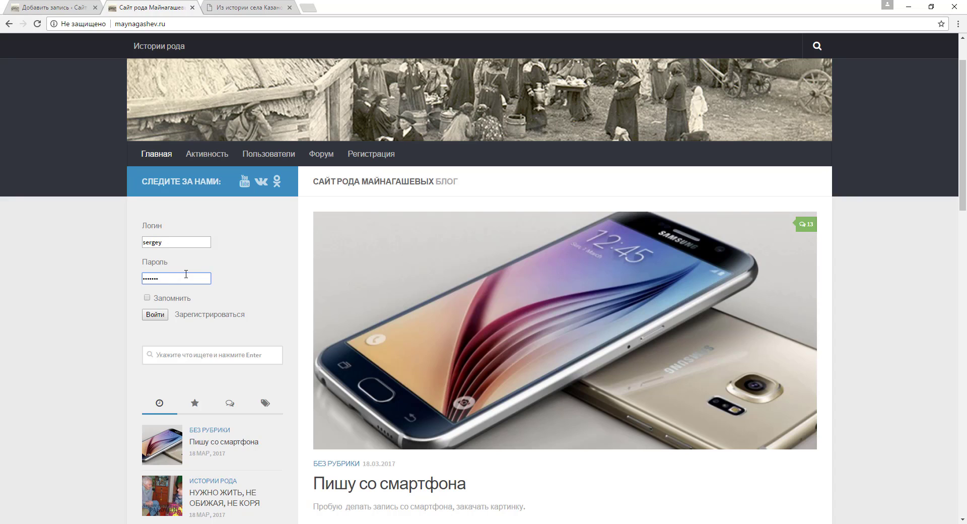
pyautogui.click(155, 314)
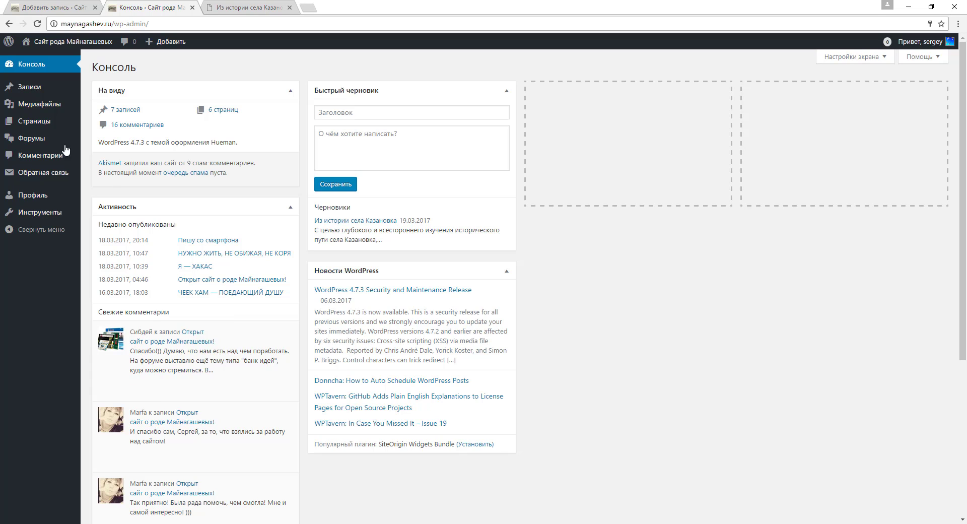
# Start a new post (Добавить новую) and place the cursor in its body.
pyautogui.moveTo(36, 91)
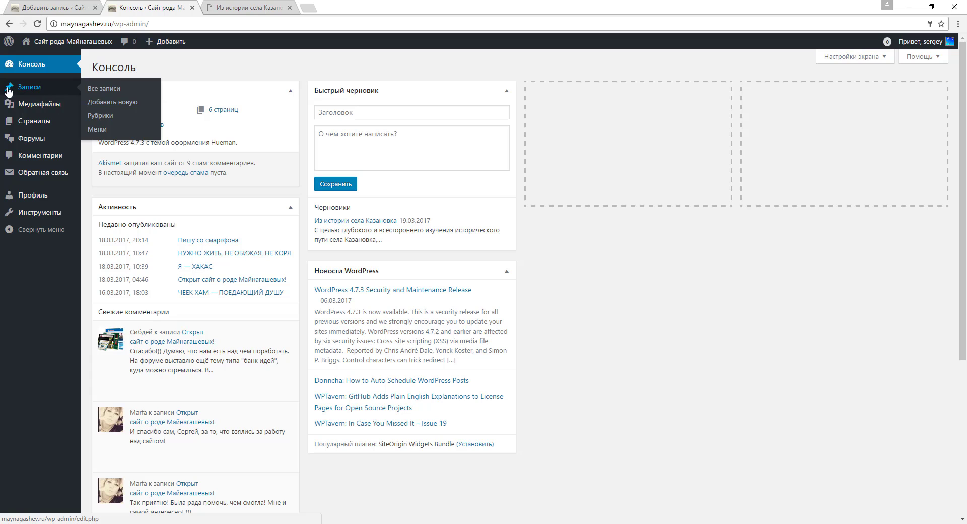
pyautogui.click(102, 104)
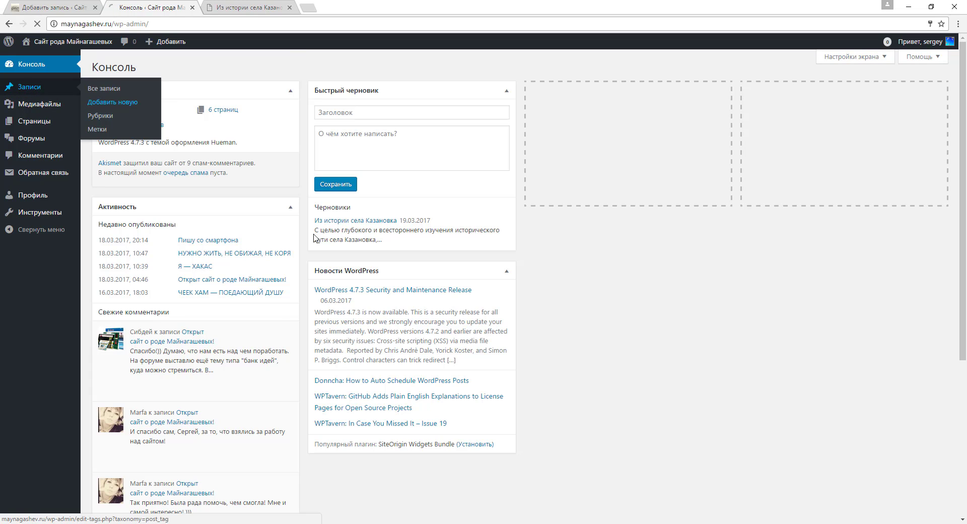
pyautogui.click(387, 271)
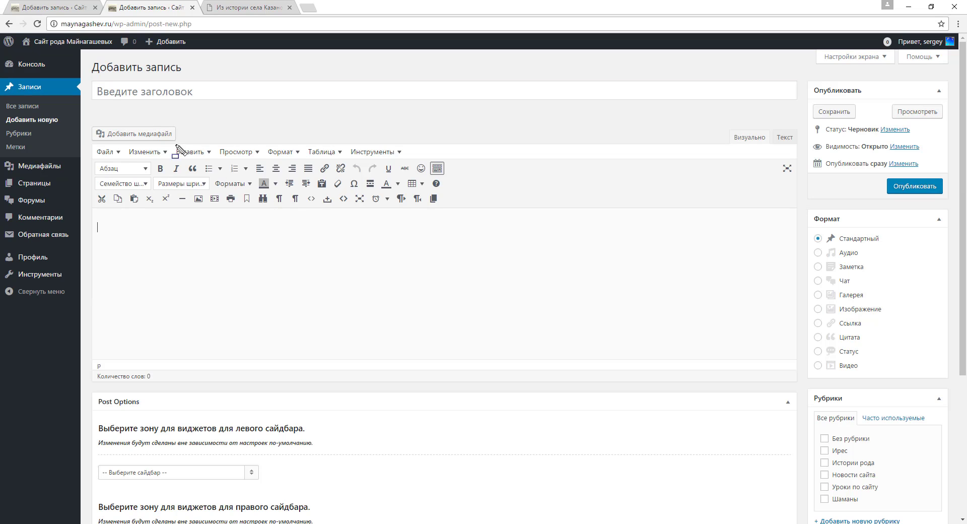
pyautogui.moveTo(88, 76)
pyautogui.mouseDown()
pyautogui.moveTo(334, 108)
pyautogui.moveTo(831, 108)
pyautogui.moveTo(804, 107)
pyautogui.mouseUp()
pyautogui.press('Escape')
pyautogui.moveTo(99, 205); pyautogui.dragTo(388, 304)
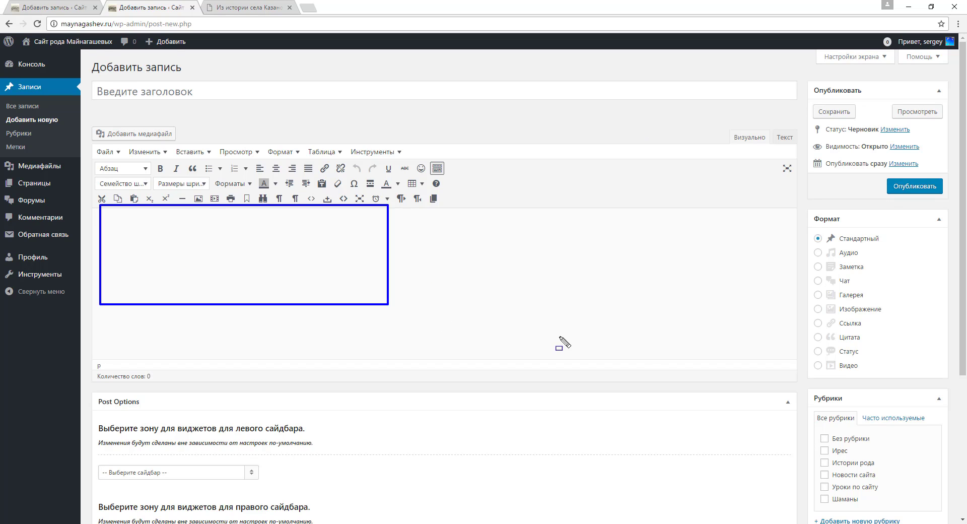
pyautogui.moveTo(564, 342)
pyautogui.mouseDown()
pyautogui.moveTo(793, 365)
pyautogui.moveTo(784, 356)
pyautogui.mouseUp()
pyautogui.press('Escape')
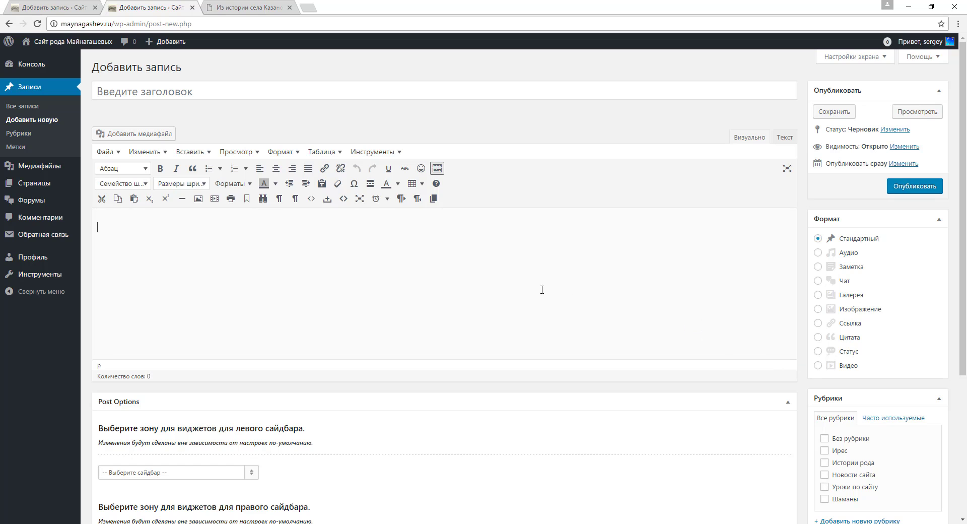
# Copy the whole article about the village of Казановка, from its heading to its last paragraph, from the hintfox.com page.
pyautogui.hotkey('ctrl', 'Tab')
pyautogui.moveTo(339, 197); pyautogui.dragTo(613, 352)
pyautogui.scroll(-20, 420, 272)
pyautogui.scroll(-15, 418, 275)
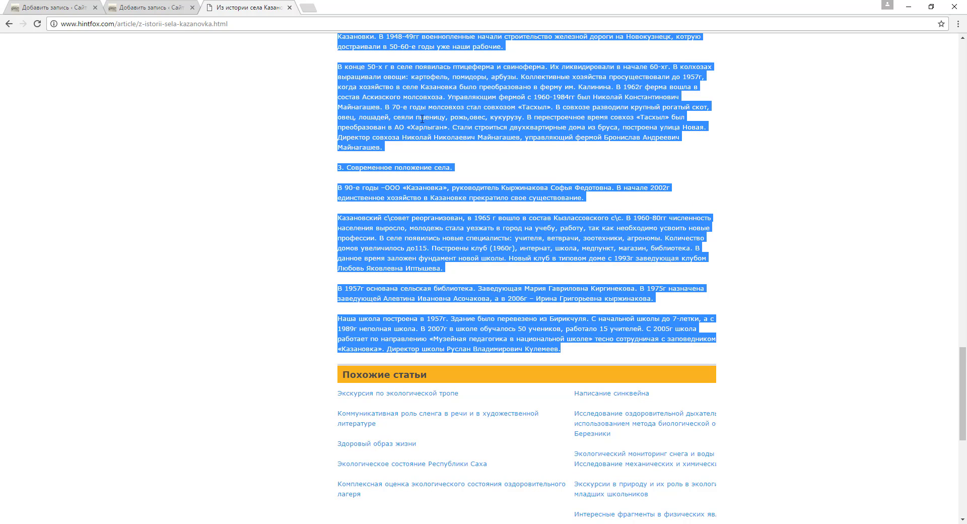
pyautogui.rightClick(400, 85)
pyautogui.click(433, 94)
# Paste the copied article with its formatting into the empty body of the new post in the first browser tab.
pyautogui.click(76, 13)
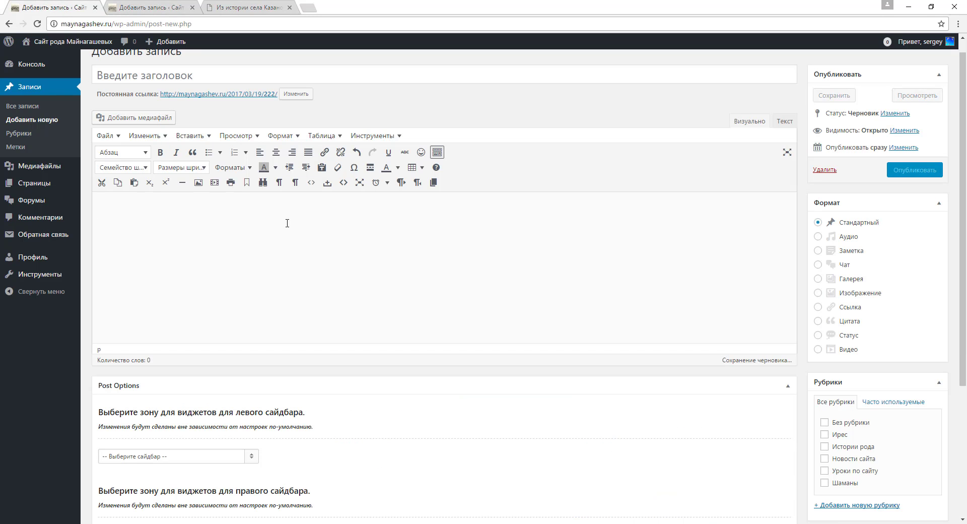
pyautogui.rightClick(196, 211)
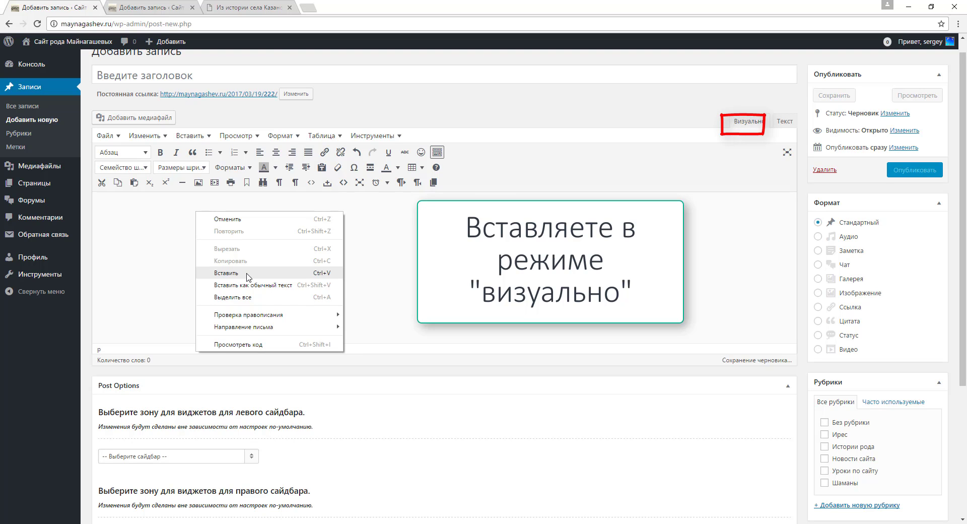
pyautogui.click(248, 276)
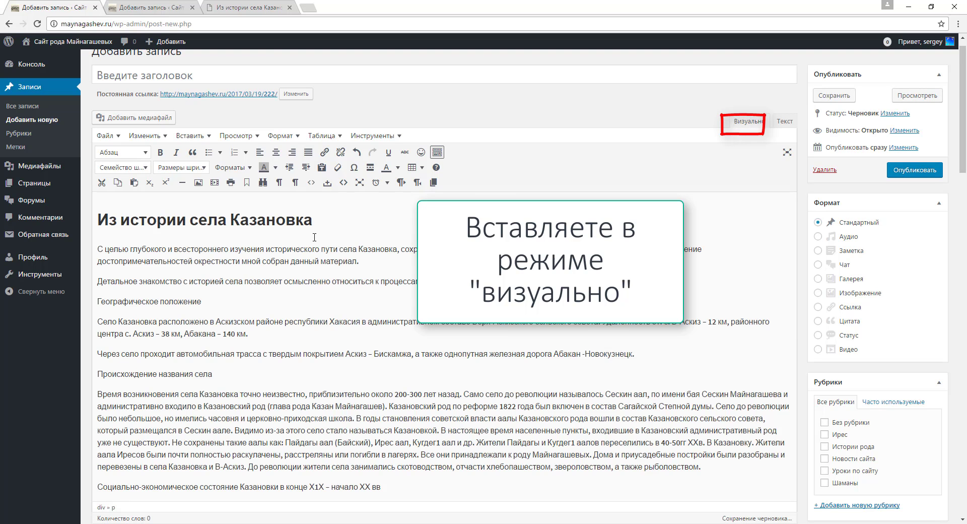
# Move the heading "Из истории села Казановка" from the body into the post title and remove the empty line left behind.
pyautogui.moveTo(313, 222); pyautogui.dragTo(98, 217)
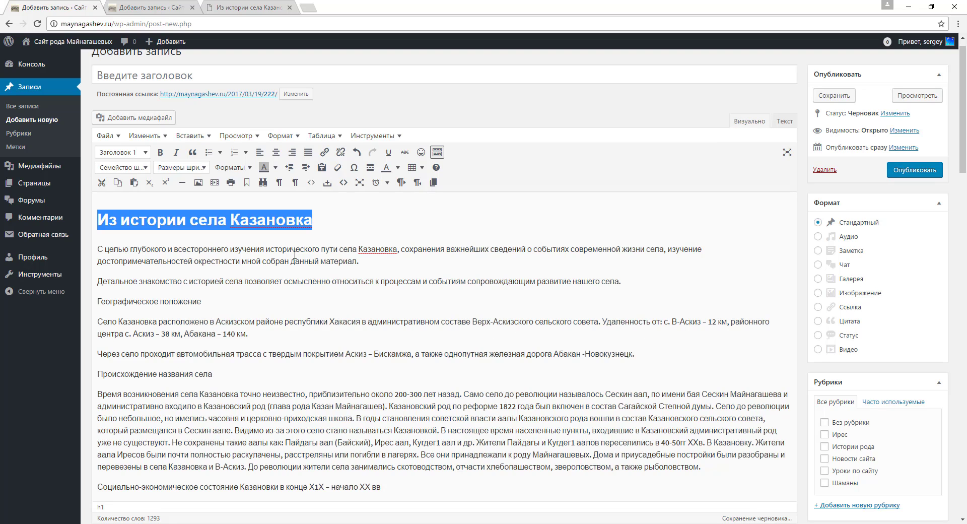
pyautogui.rightClick(232, 220)
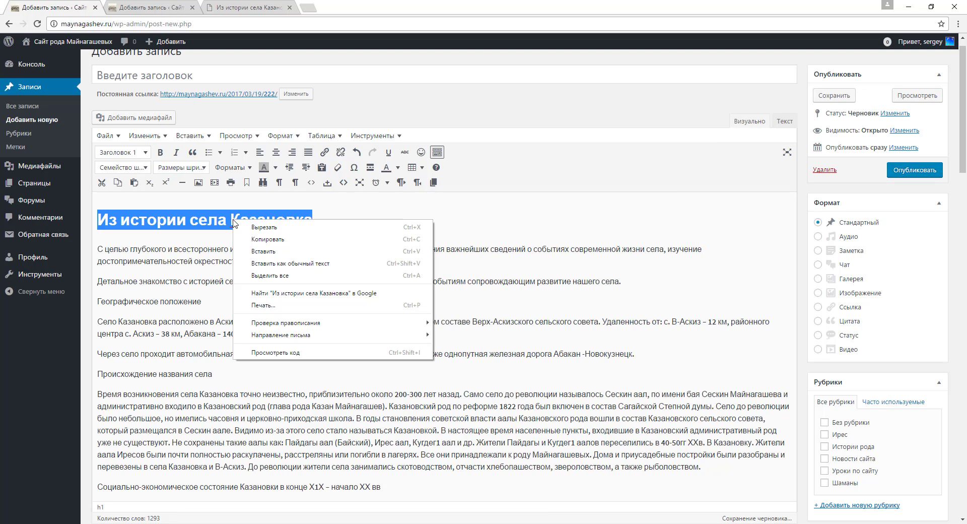
pyautogui.click(281, 229)
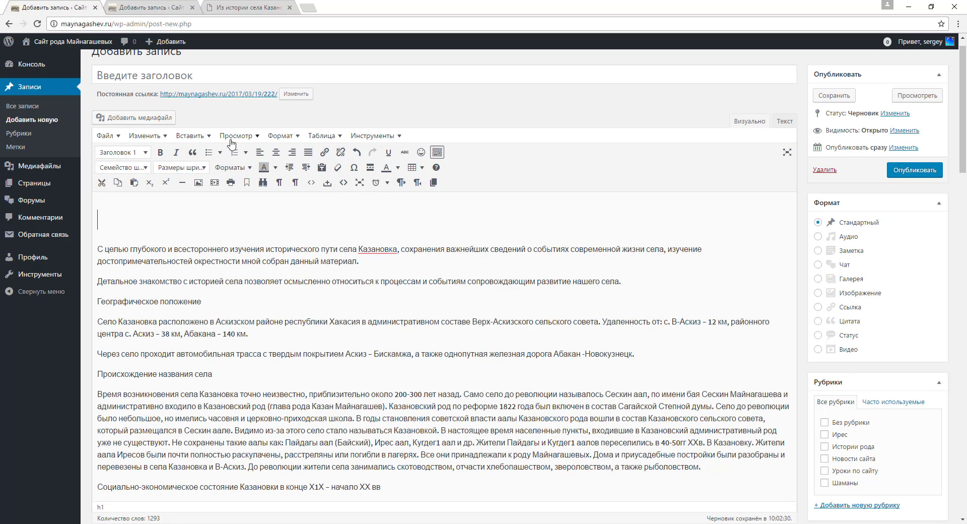
pyautogui.click(218, 74)
pyautogui.scroll(1, 272, 217)
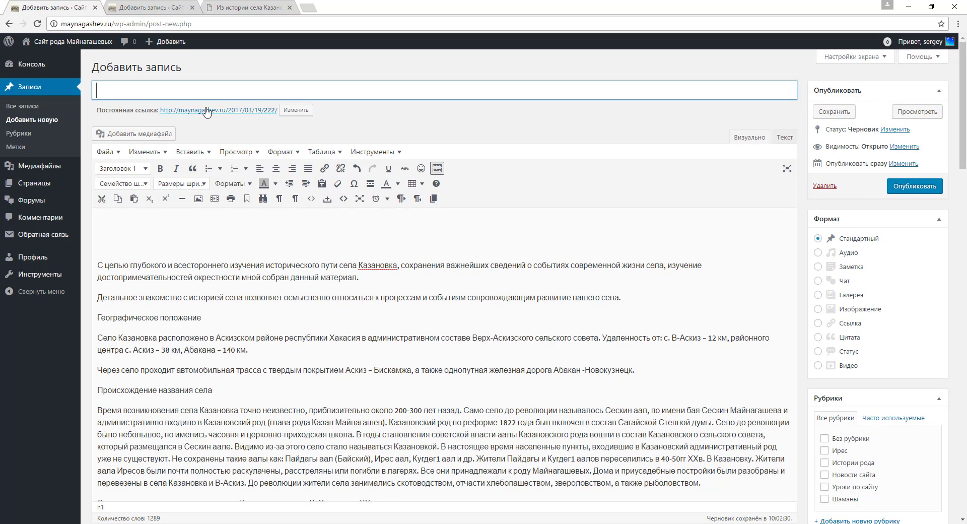
pyautogui.rightClick(203, 88)
pyautogui.click(232, 149)
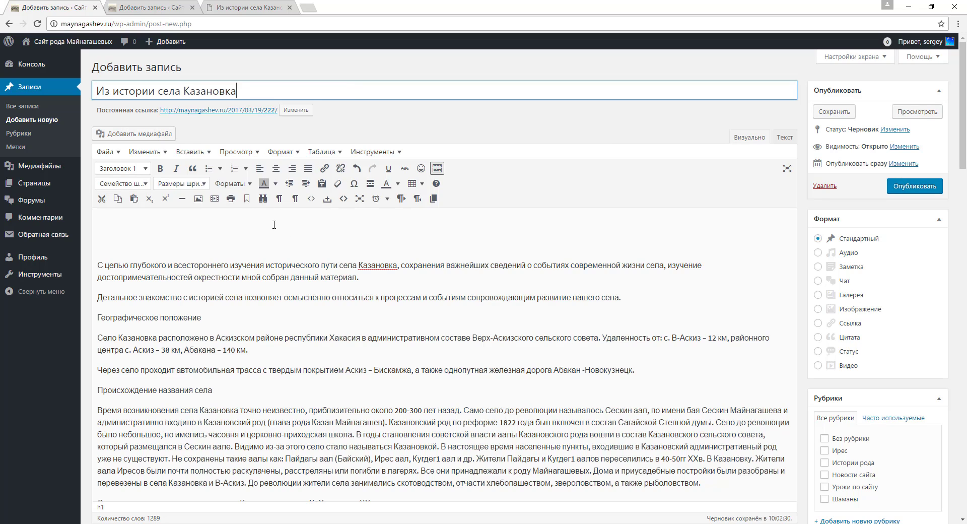
pyautogui.click(286, 231)
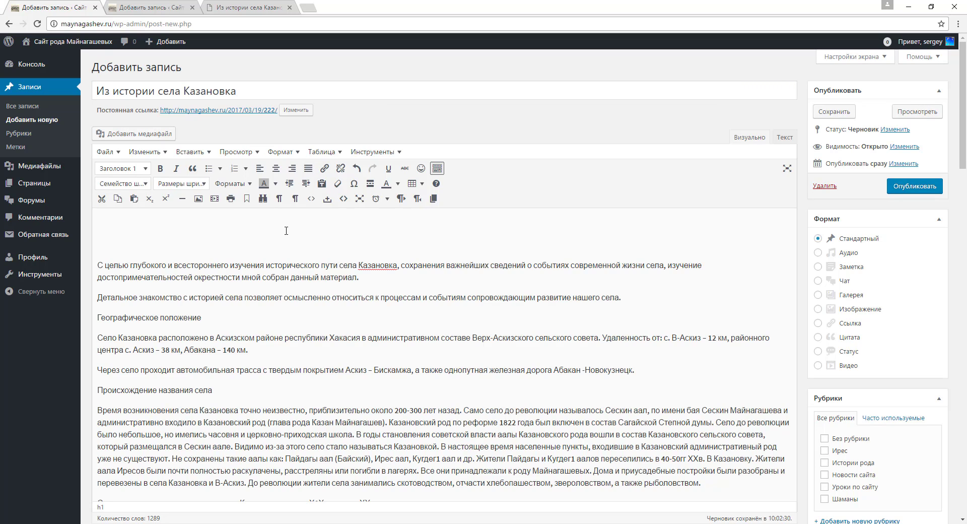
pyautogui.press('Delete')
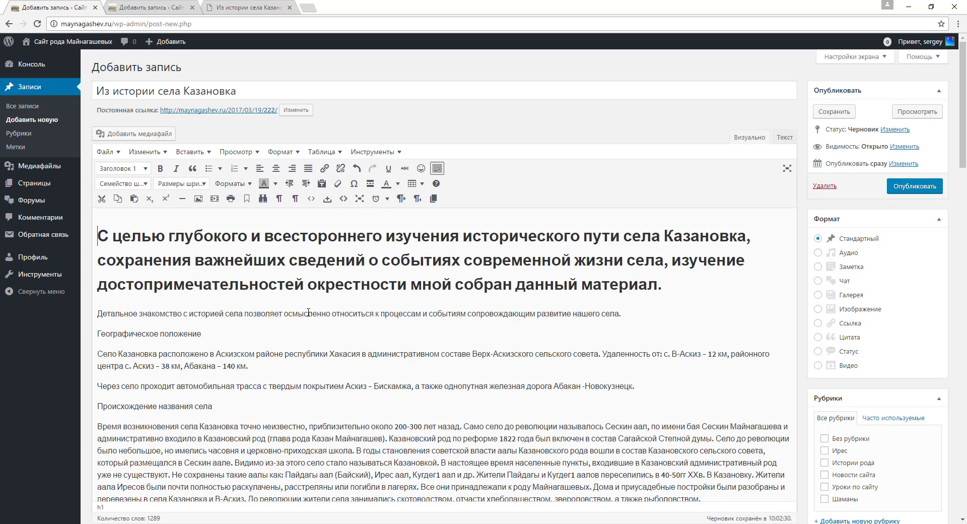
pyautogui.moveTo(253, 314); pyautogui.dragTo(339, 319)
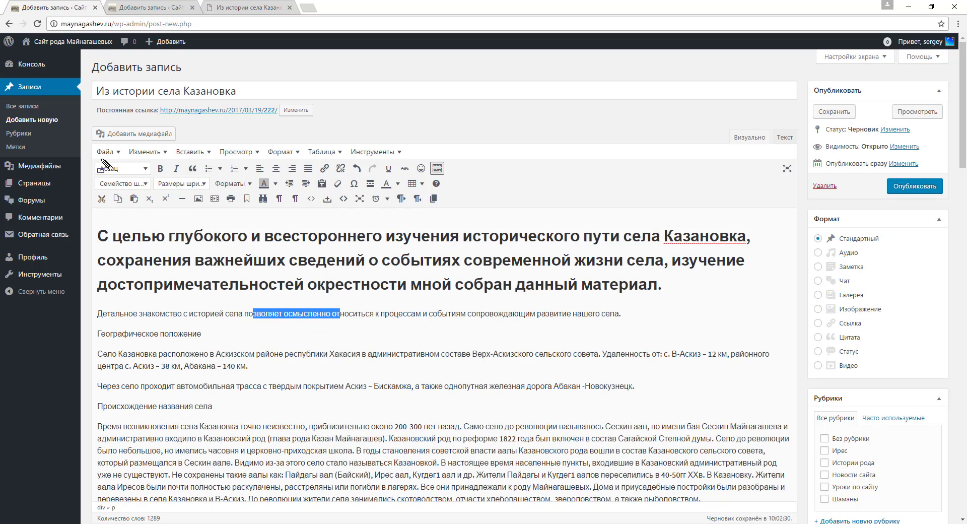
pyautogui.moveTo(92, 158); pyautogui.dragTo(231, 198)
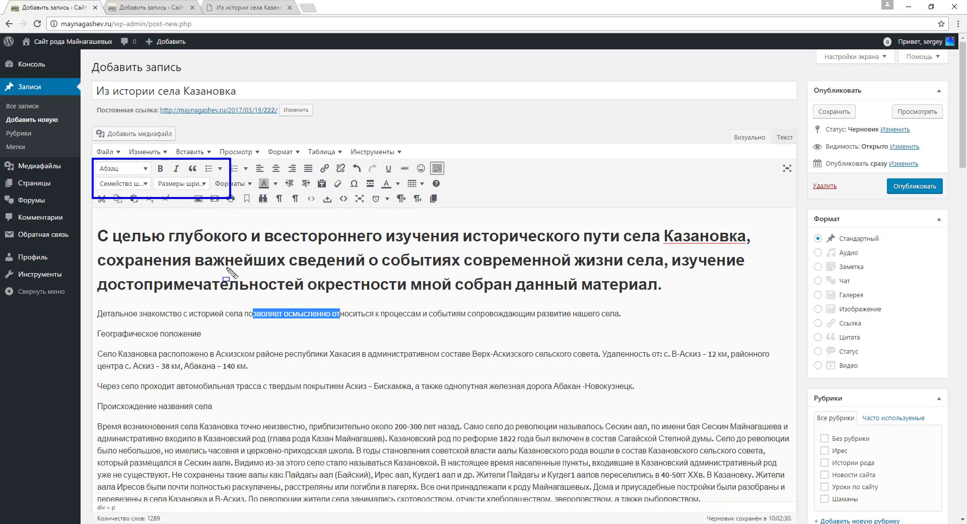
pyautogui.press('Escape')
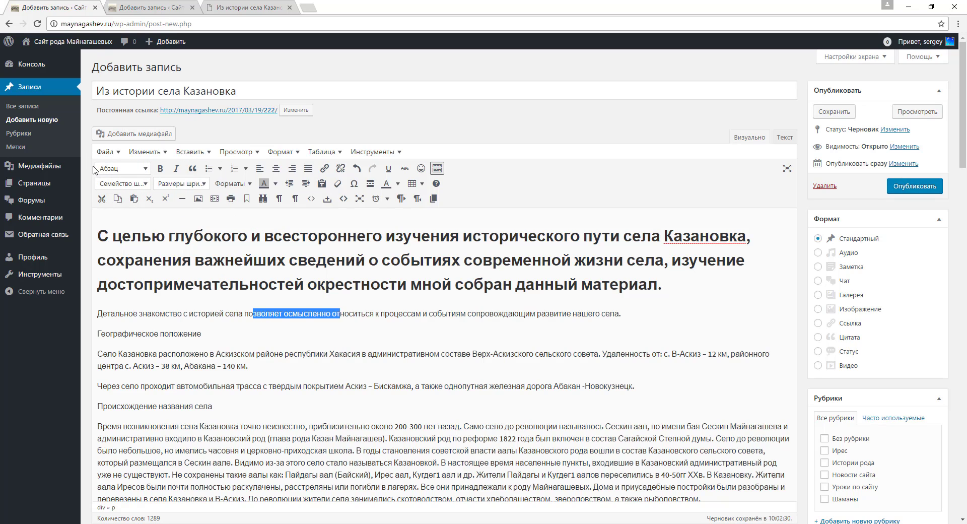
pyautogui.moveTo(91, 165); pyautogui.dragTo(144, 173)
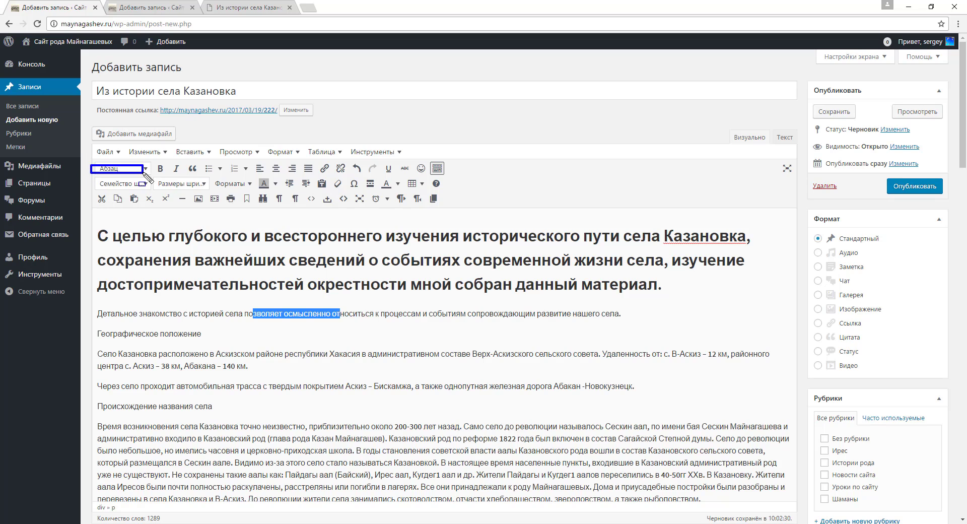
pyautogui.press('Escape')
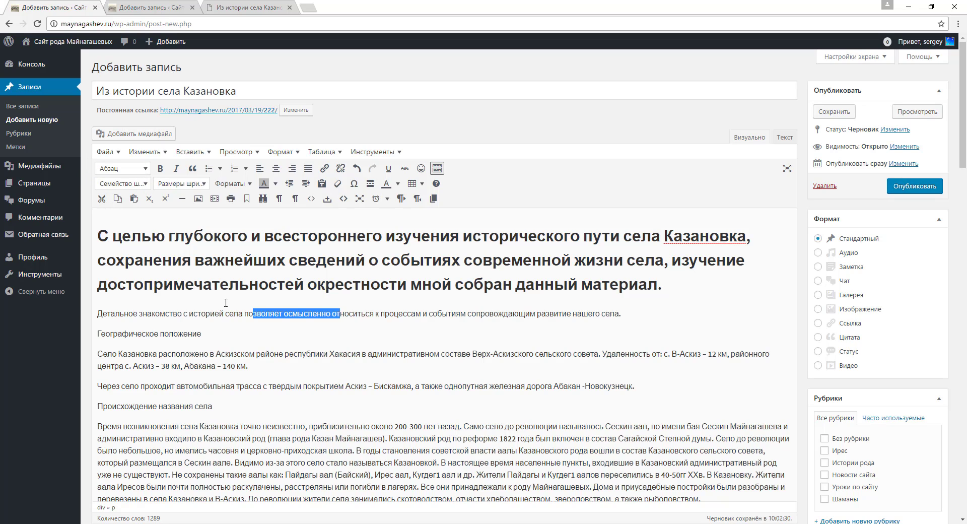
pyautogui.click(145, 184)
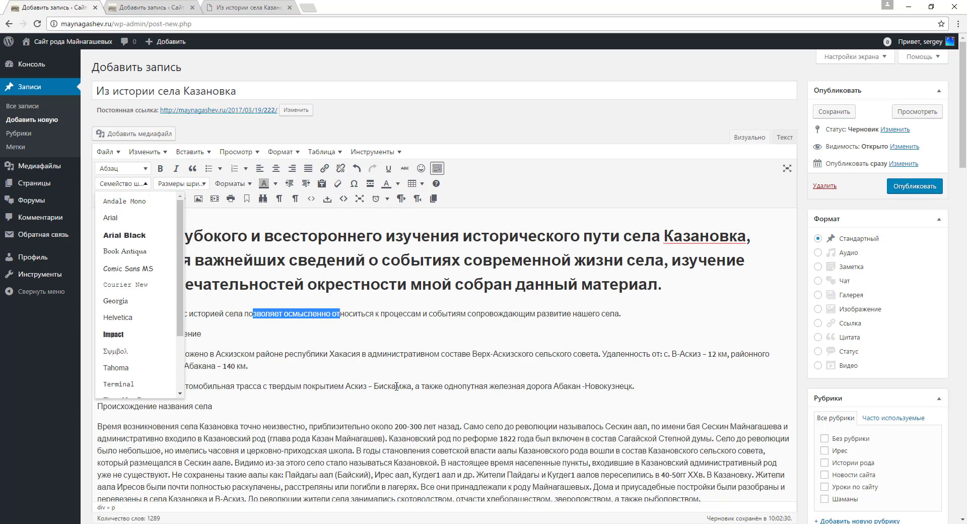
pyautogui.click(370, 355)
# Change the opening paragraph beginning "С целью глубокого" to the Абзац style.
pyautogui.click(308, 236)
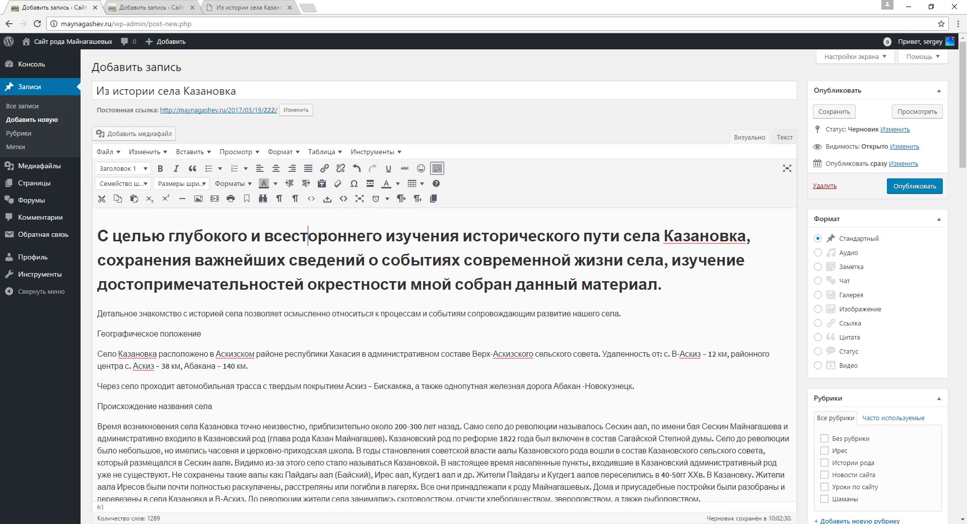
pyautogui.moveTo(308, 236); pyautogui.dragTo(327, 237)
pyautogui.click(145, 168)
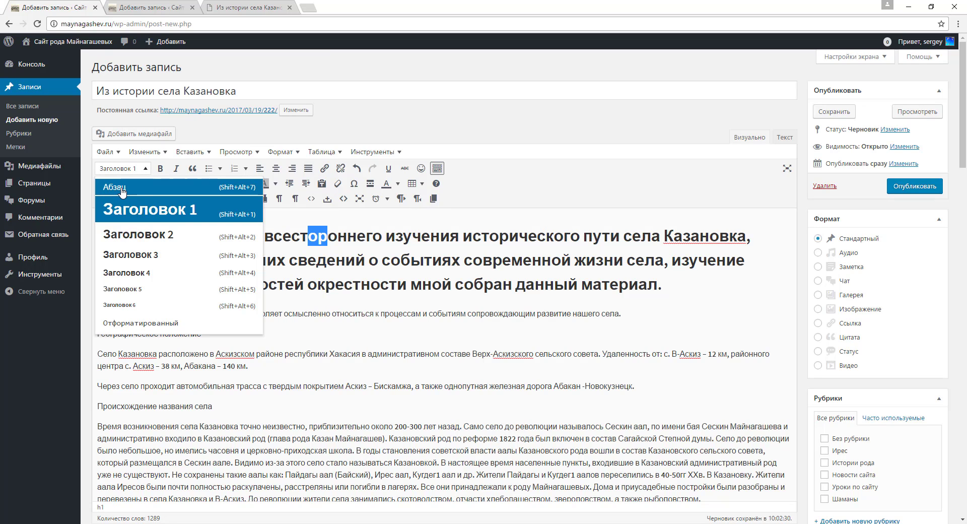
pyautogui.moveTo(686, 289); pyautogui.dragTo(107, 229)
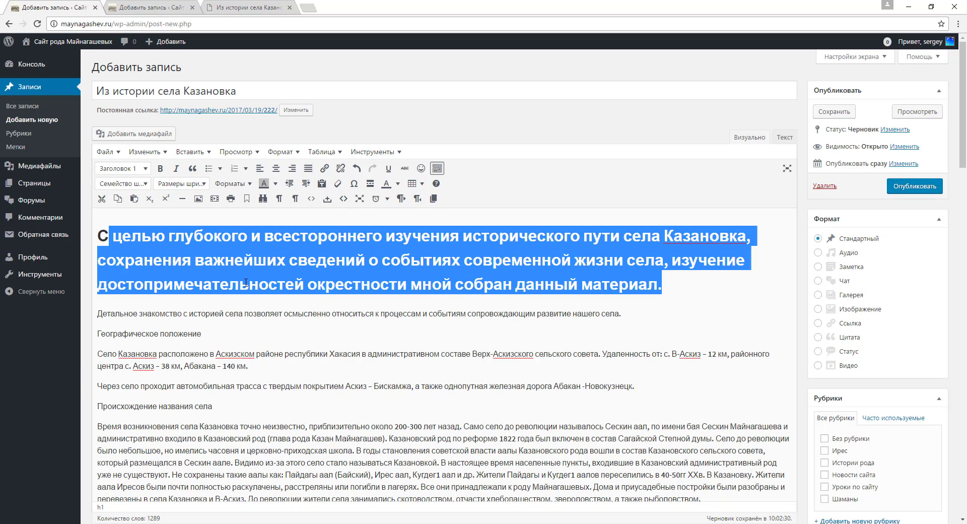
pyautogui.click(123, 168)
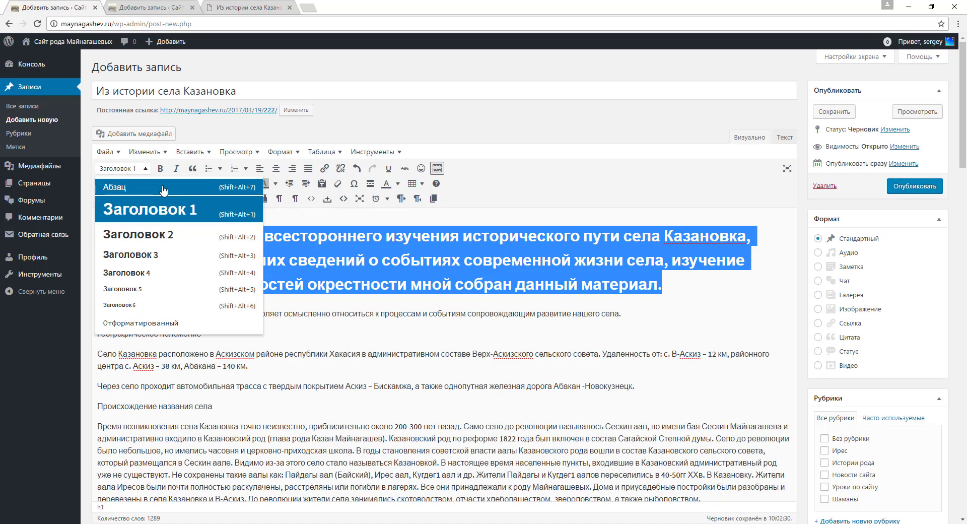
pyautogui.click(162, 188)
pyautogui.click(260, 314)
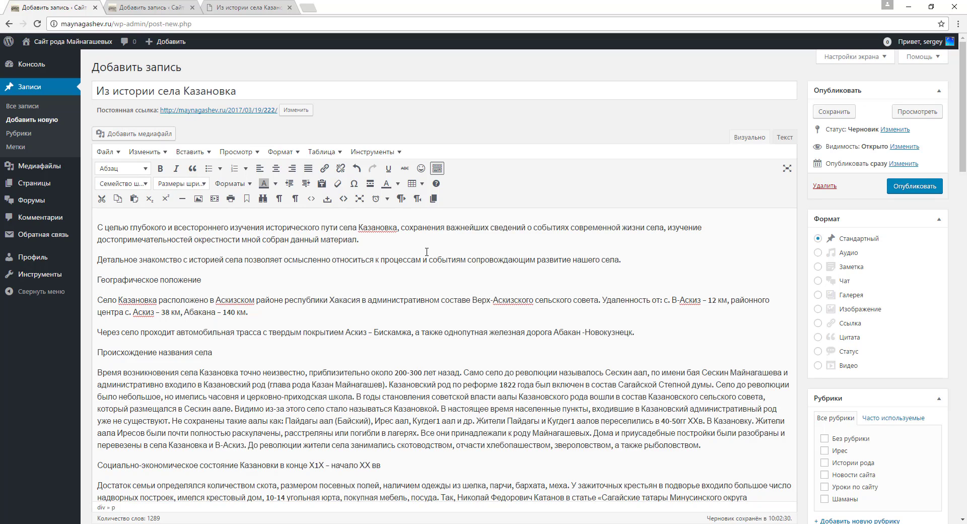
# Join the paragraph beginning "Детальное знакомство" to the opening one and make the line "Географическое положение" bold.
pyautogui.click(418, 242)
pyautogui.press('Delete')
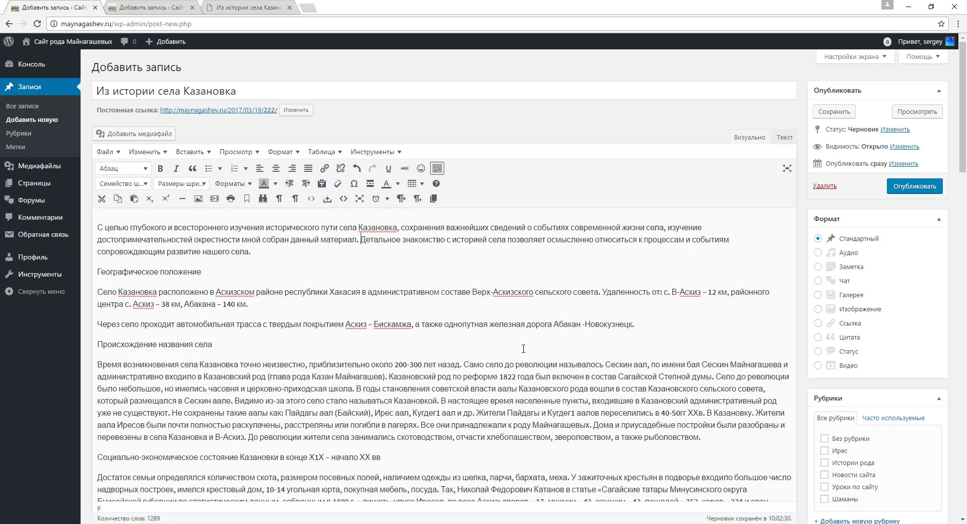
pyautogui.tripleClick(274, 272)
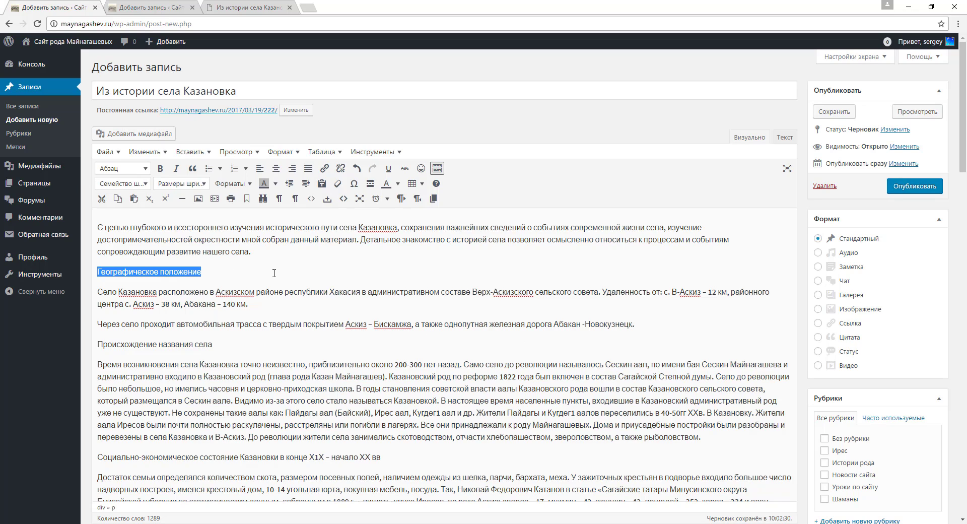
pyautogui.click(161, 169)
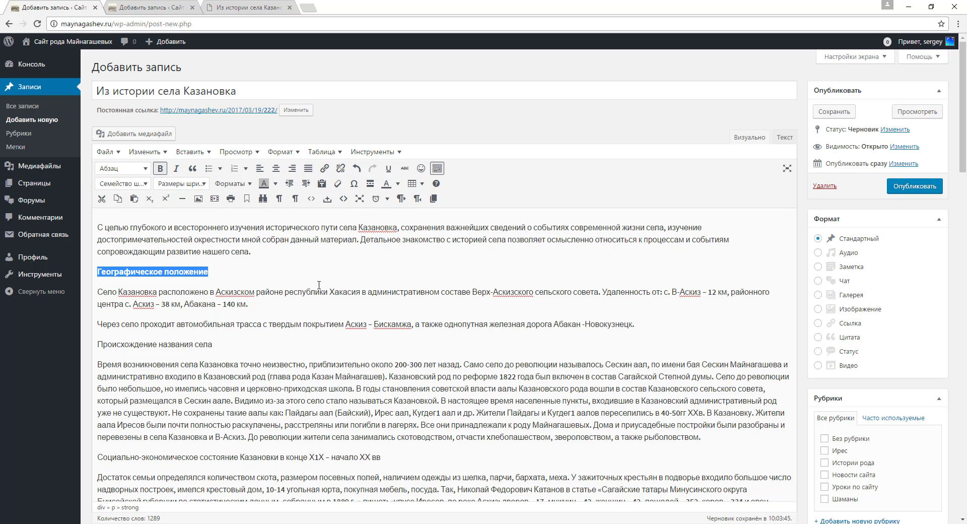
# Make the headings "Происхождение названия села" and "Социально-экономическое состояние Казановки в конце Х1Х – начало ХХ вв" bold.
pyautogui.scroll(-1, 315, 285)
pyautogui.moveTo(225, 297); pyautogui.dragTo(92, 296)
pyautogui.click(160, 118)
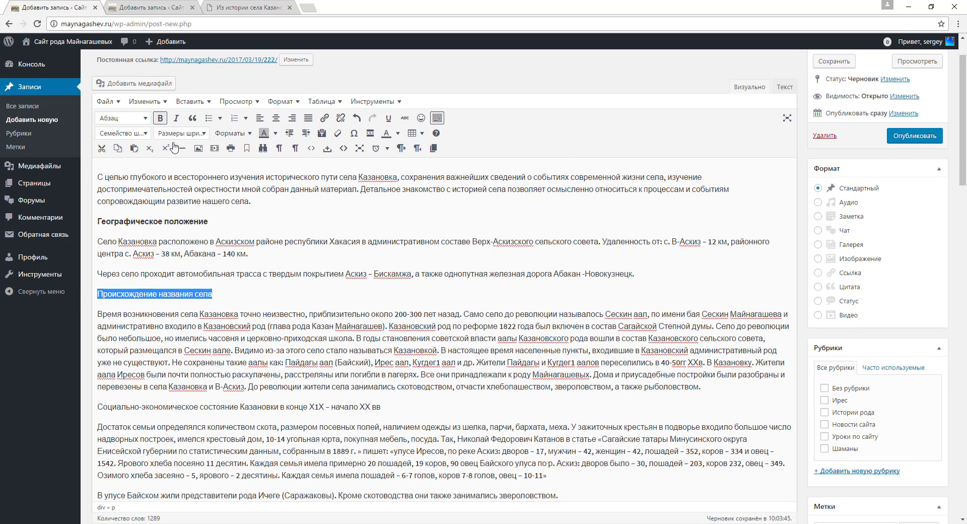
pyautogui.click(307, 350)
pyautogui.scroll(-2, 400, 301)
pyautogui.moveTo(401, 304); pyautogui.dragTo(96, 305)
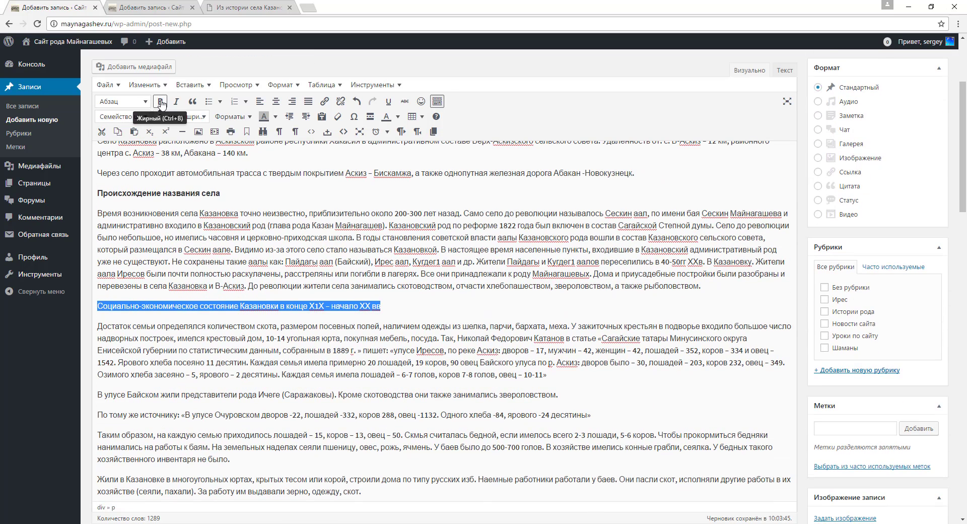
pyautogui.click(160, 102)
# Make the heading "Казановка в ХХ веке" bold.
pyautogui.scroll(-2, 557, 296)
pyautogui.scroll(-3, 557, 296)
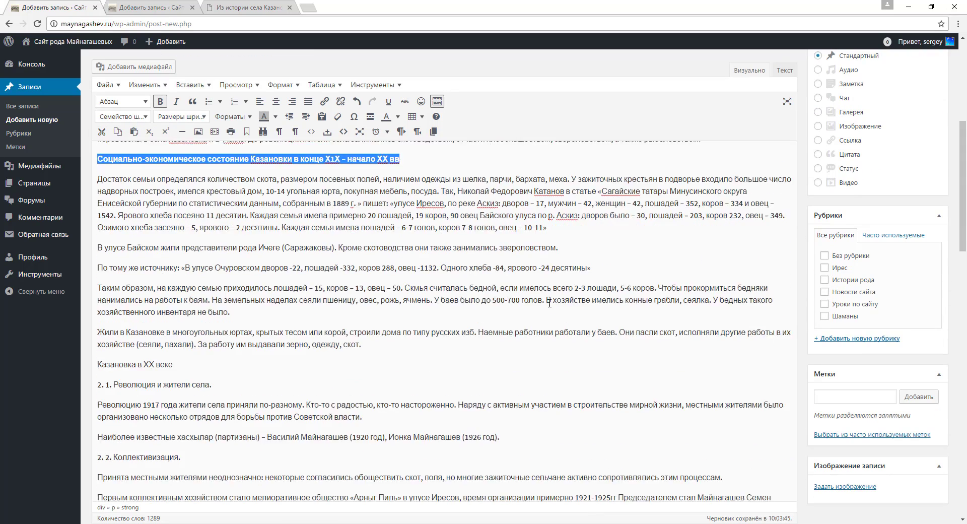
pyautogui.moveTo(178, 259); pyautogui.dragTo(97, 259)
pyautogui.click(160, 101)
# Italicize the numbered subheadings from "2. 1. Революция и жители села." through "2. 4. Образование.".
pyautogui.moveTo(212, 279); pyautogui.dragTo(98, 280)
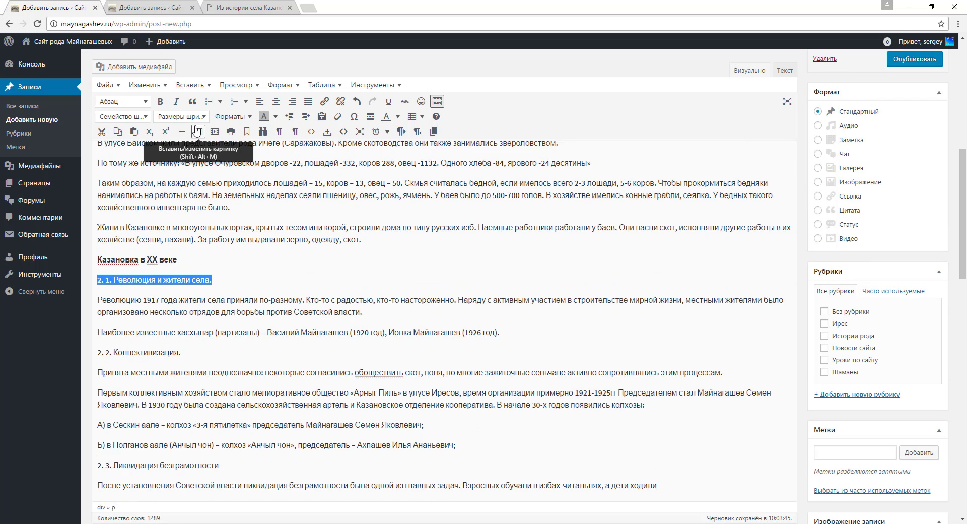
pyautogui.click(175, 102)
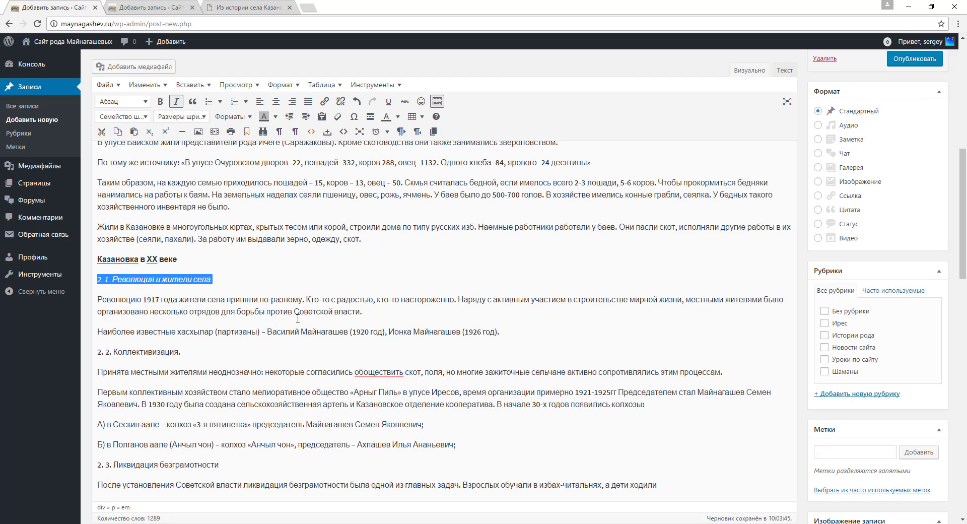
pyautogui.moveTo(192, 354); pyautogui.dragTo(96, 353)
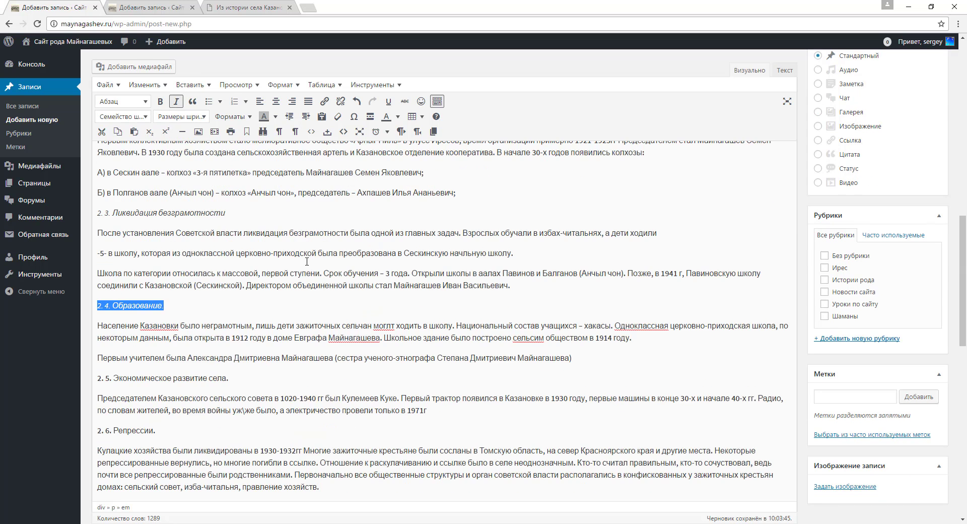
# Italicize the subheadings "2. 5. Экономическое развитие села." and "2. 6. Репрессии.".
pyautogui.scroll(-2, 307, 261)
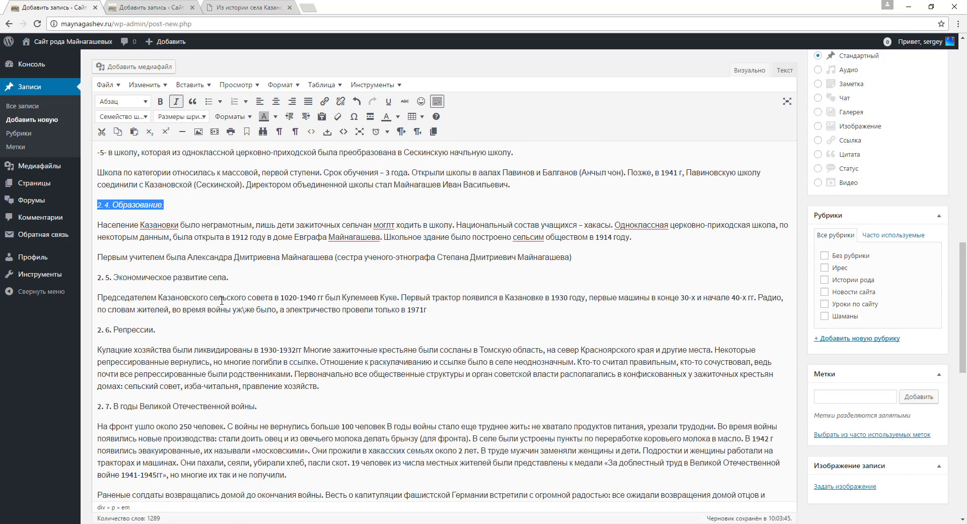
pyautogui.moveTo(240, 276); pyautogui.dragTo(96, 277)
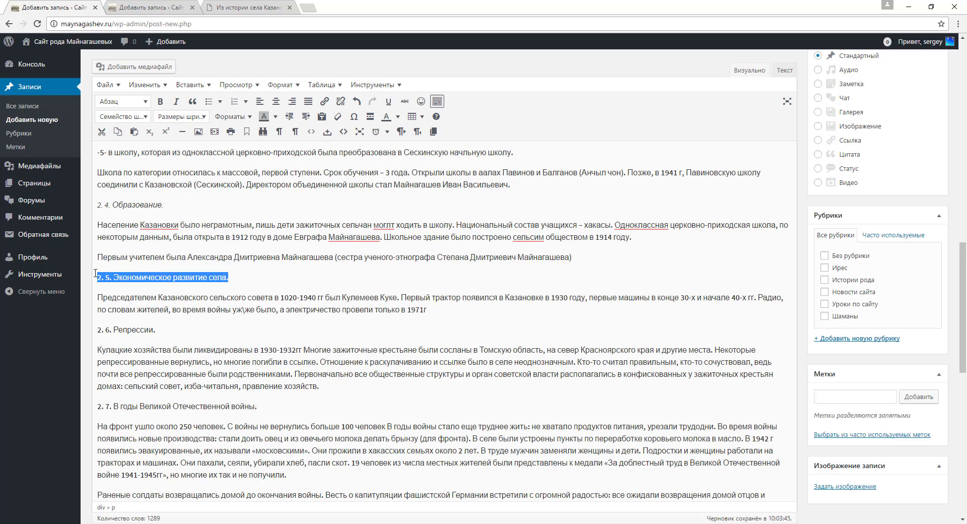
pyautogui.click(176, 102)
pyautogui.scroll(-2, 209, 201)
pyautogui.moveTo(156, 230); pyautogui.dragTo(93, 230)
pyautogui.click(176, 101)
# Justify the text of the entire article body.
pyautogui.scroll(7, 176, 101)
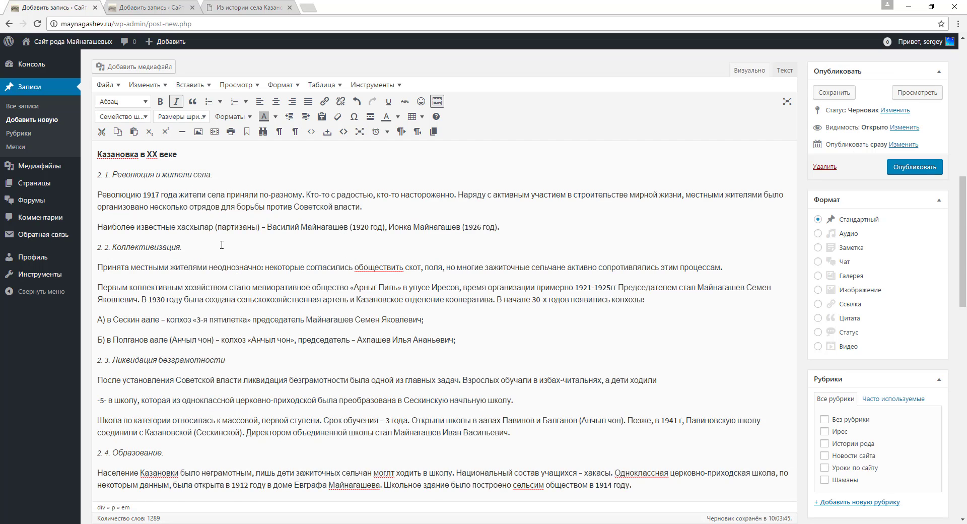
pyautogui.scroll(-6, 222, 245)
pyautogui.scroll(6, 474, 331)
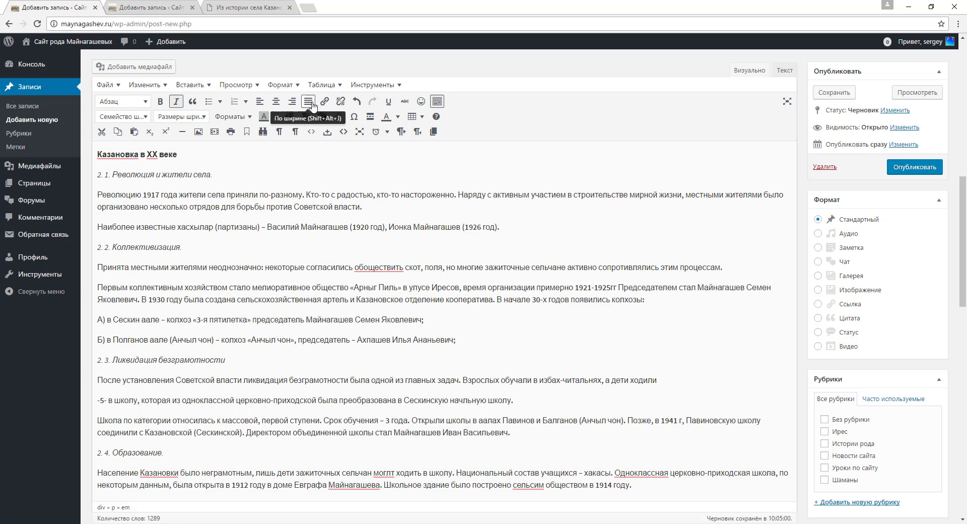
pyautogui.click(310, 229)
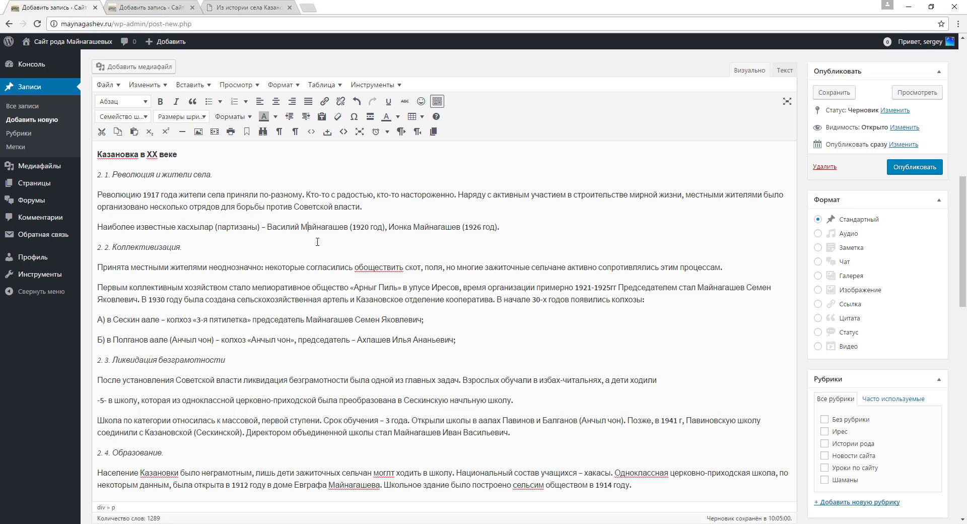
pyautogui.hotkey('ctrl', 'a')
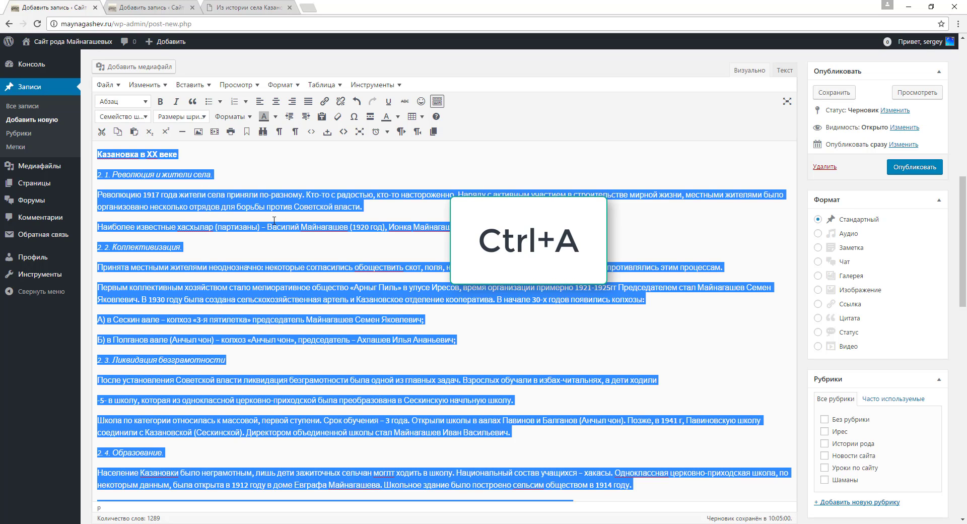
pyautogui.click(312, 103)
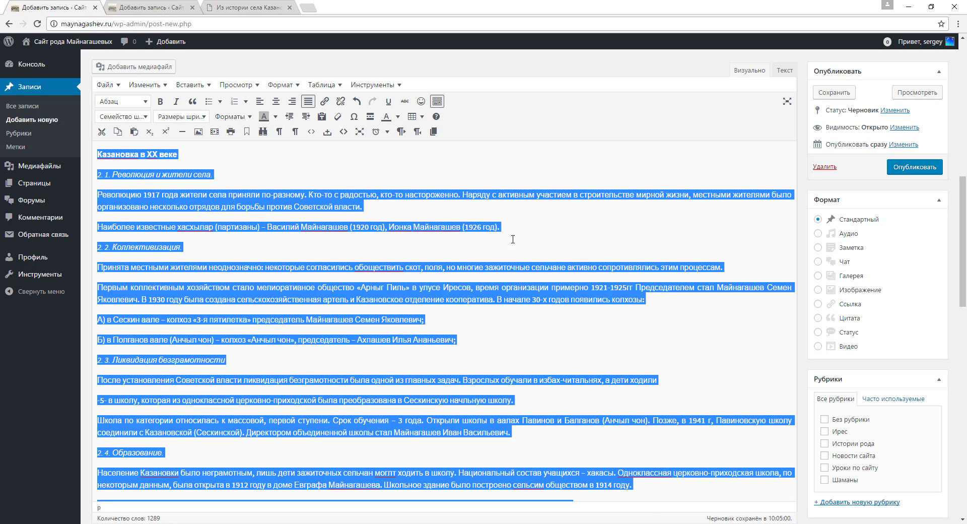
pyautogui.click(503, 183)
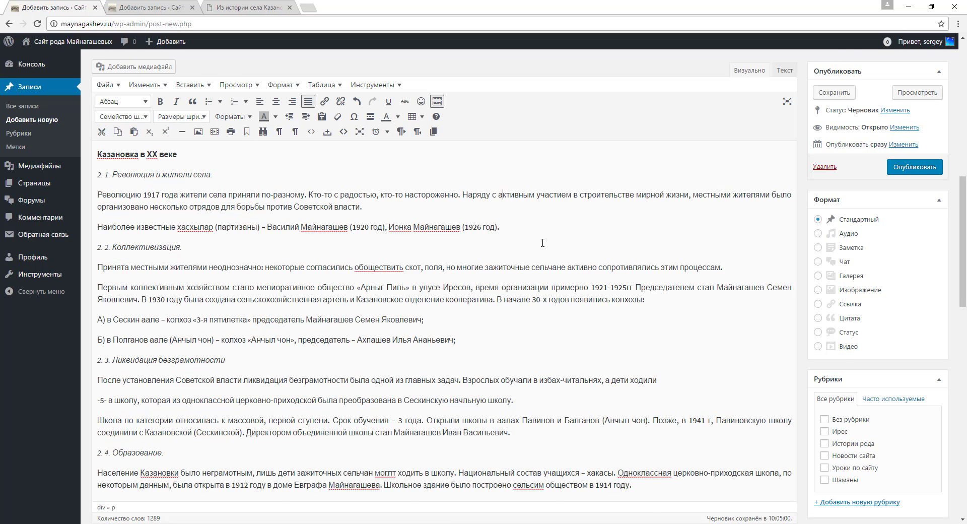
# Assign the post to the category "Истории рода".
pyautogui.scroll(10, 540, 389)
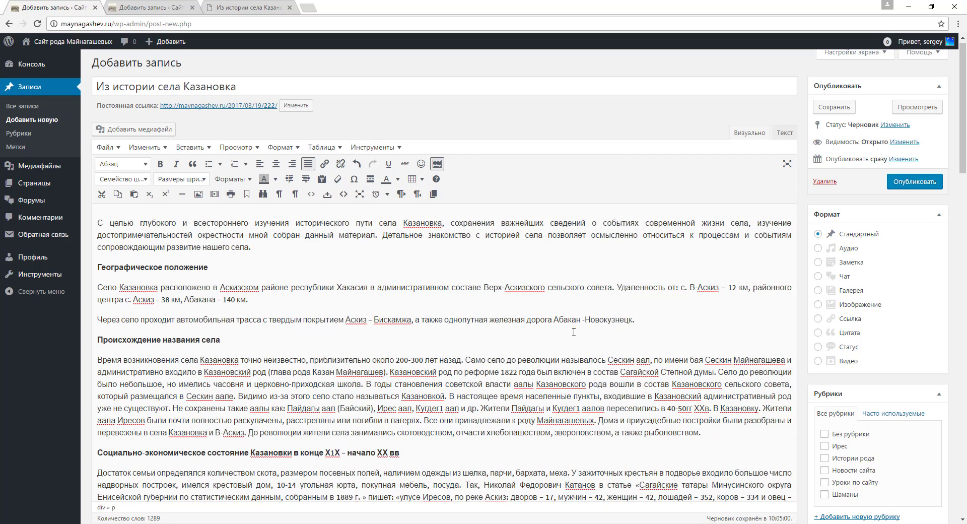
pyautogui.scroll(-3, 929, 337)
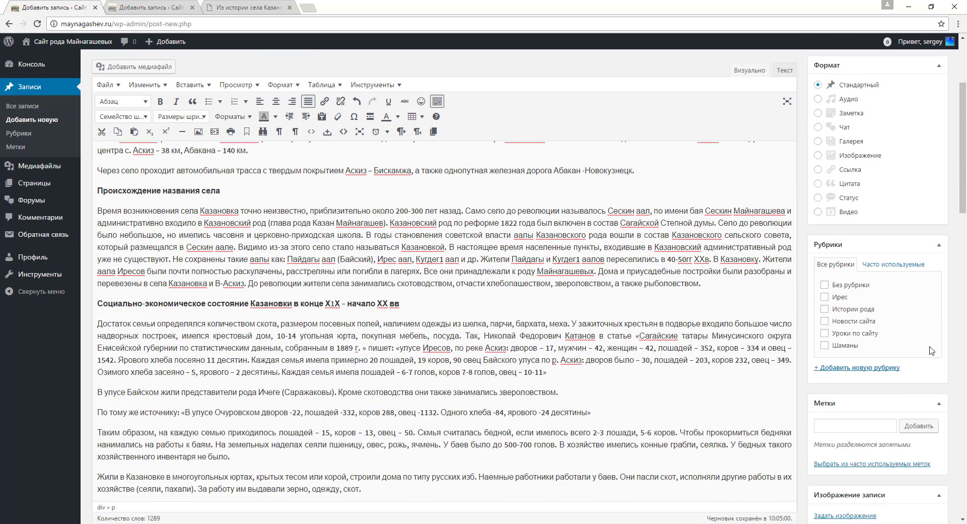
pyautogui.moveTo(922, 368); pyautogui.dragTo(952, 378)
pyautogui.press('Escape')
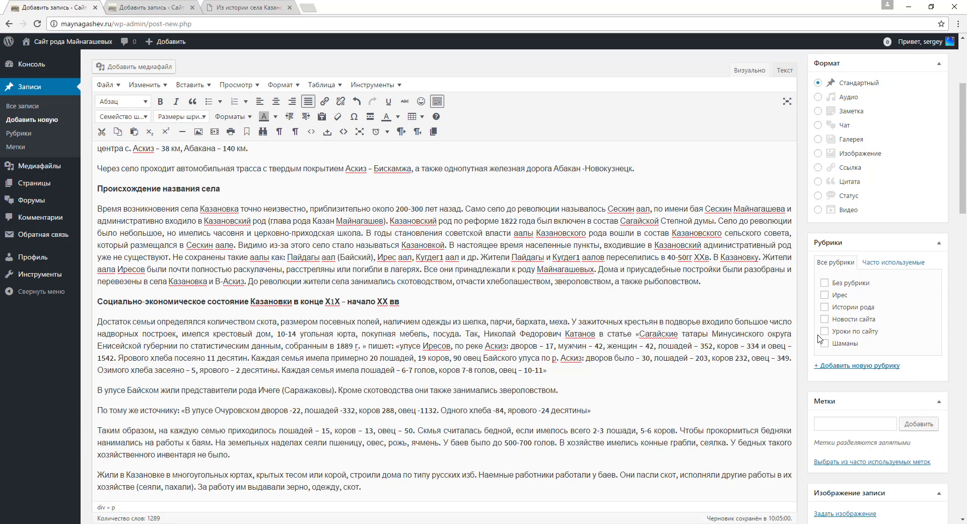
pyautogui.click(824, 307)
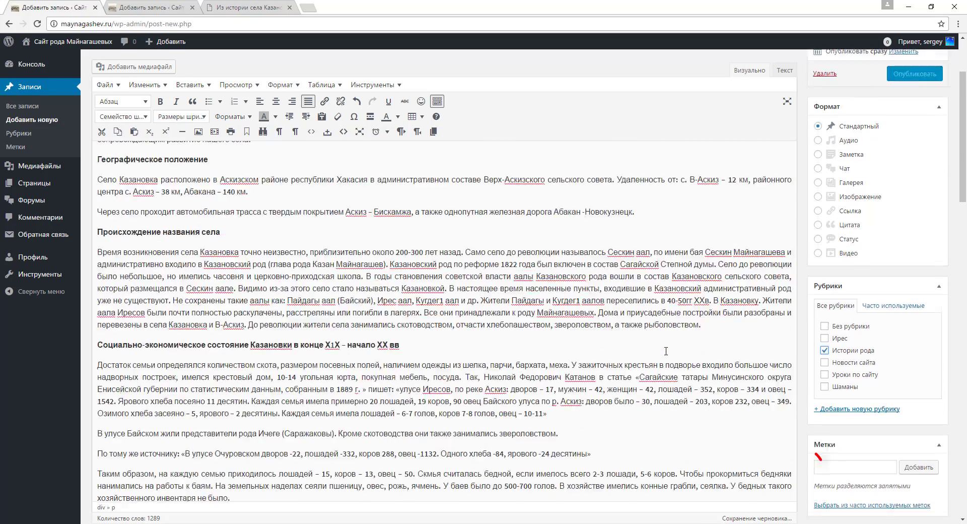
pyautogui.scroll(3, 666, 350)
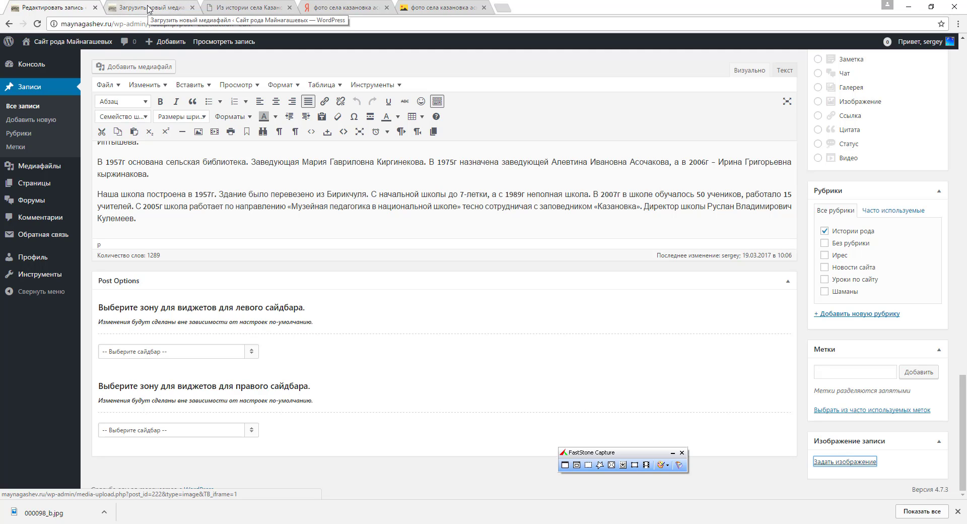
# Upload the image file kazanovka from the img folder to the media library, using the media upload page in the second browser tab.
pyautogui.click(148, 9)
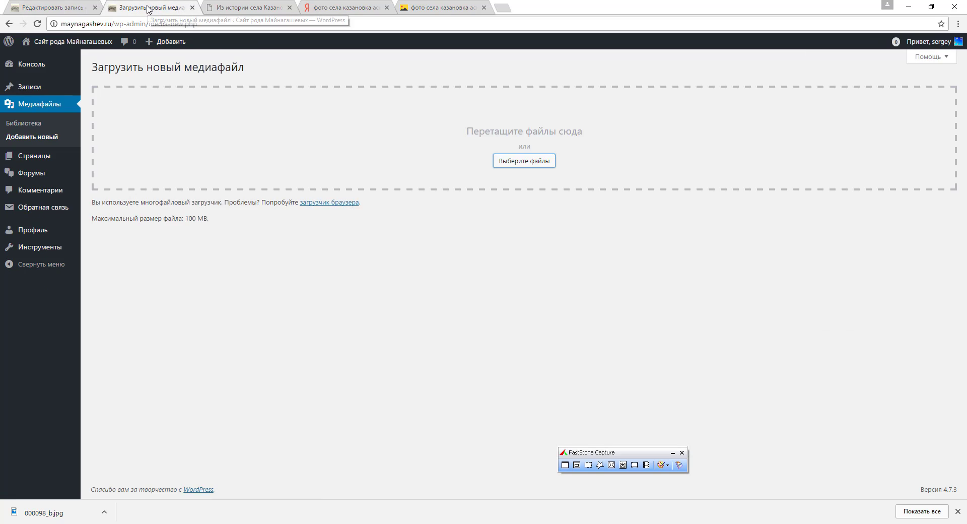
pyautogui.click(47, 143)
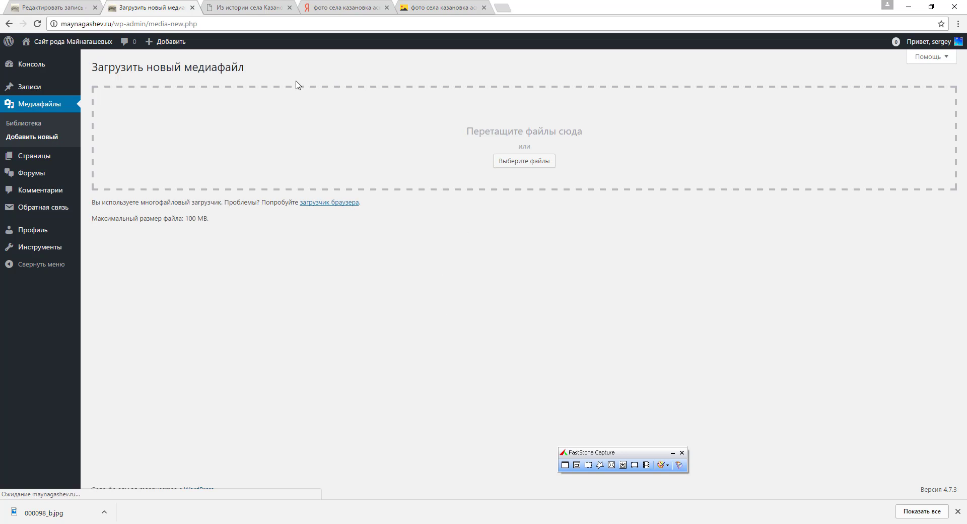
pyautogui.click(524, 161)
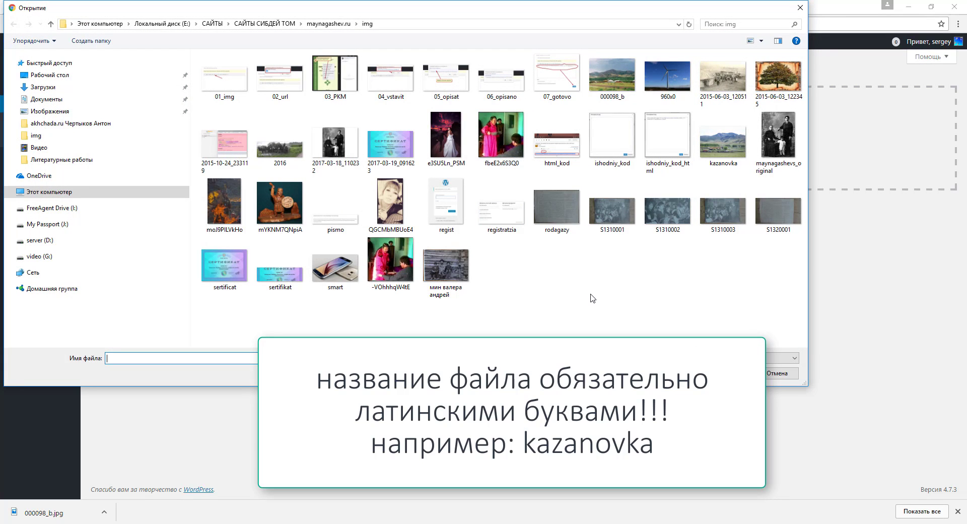
pyautogui.click(729, 142)
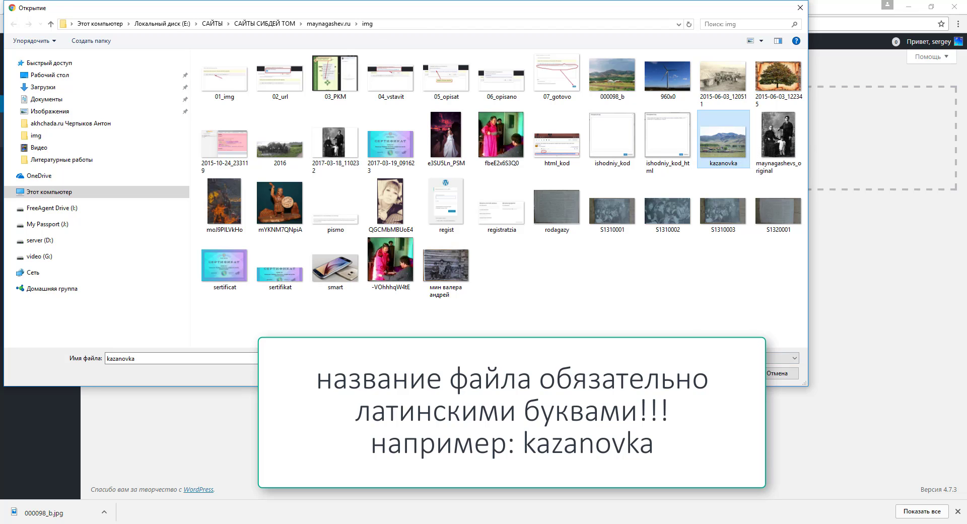
pyautogui.click(728, 374)
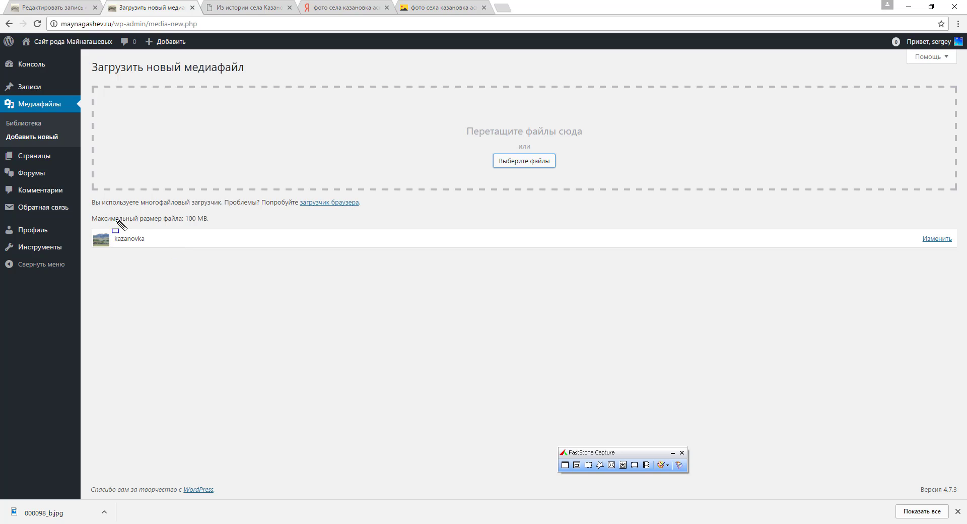
pyautogui.moveTo(97, 217); pyautogui.dragTo(963, 275)
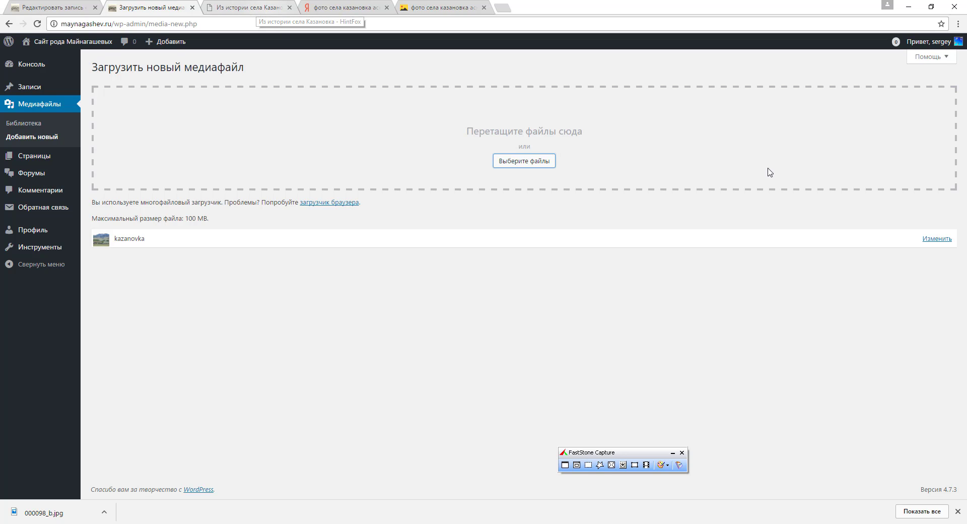
# Examine the uploaded kazanovka image's file details on its edit page and switch to the media library.
pyautogui.click(938, 243)
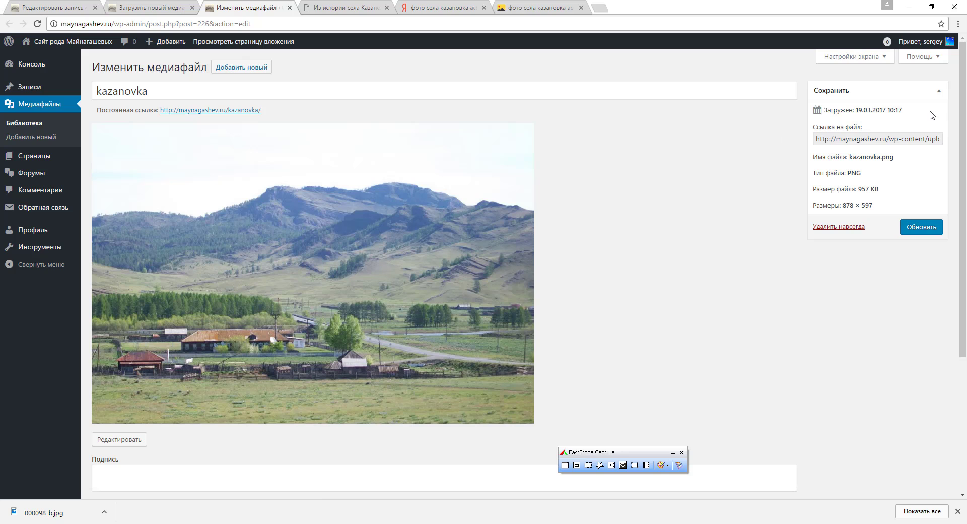
pyautogui.moveTo(840, 205); pyautogui.dragTo(855, 204)
pyautogui.click(766, 309)
pyautogui.hotkey('alt', 'Left')
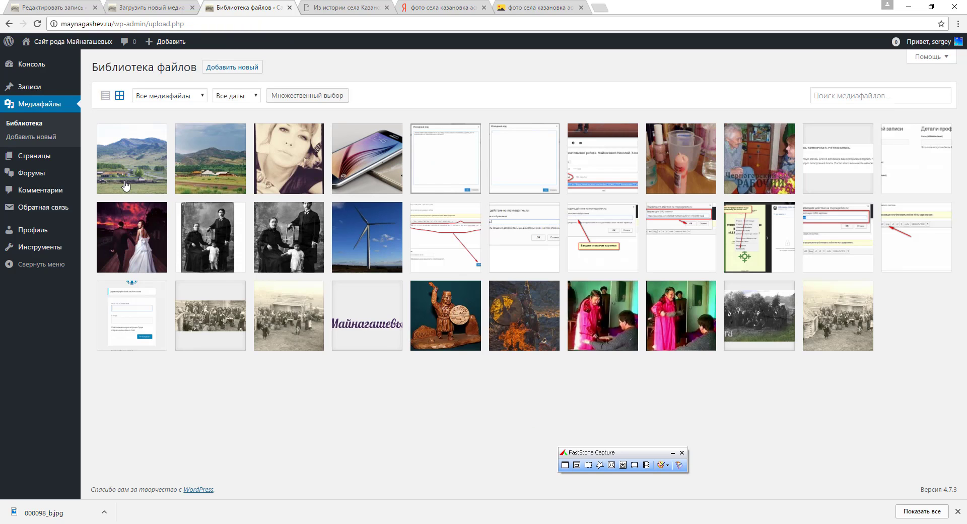
# Open the kazanovka image's details in the media library and set its title to "село Казановка".
pyautogui.click(135, 167)
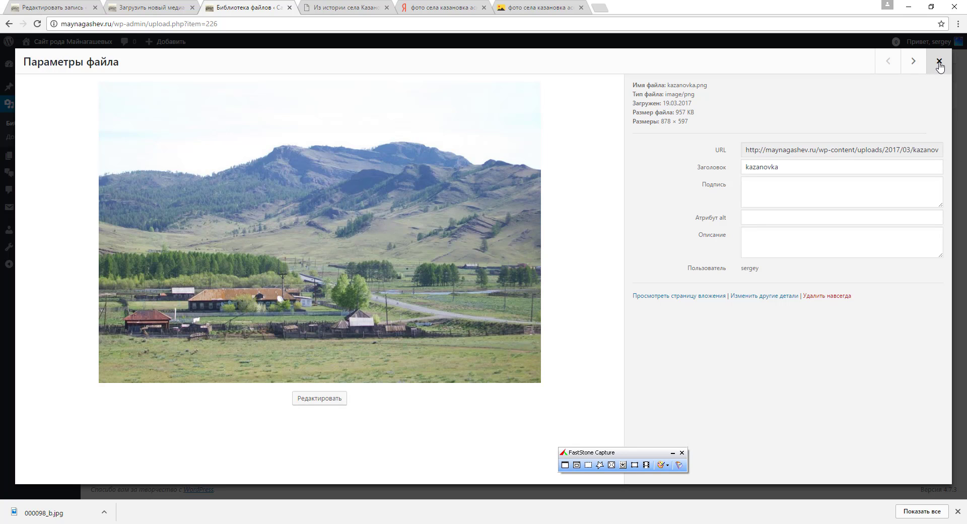
pyautogui.moveTo(794, 170); pyautogui.dragTo(740, 171)
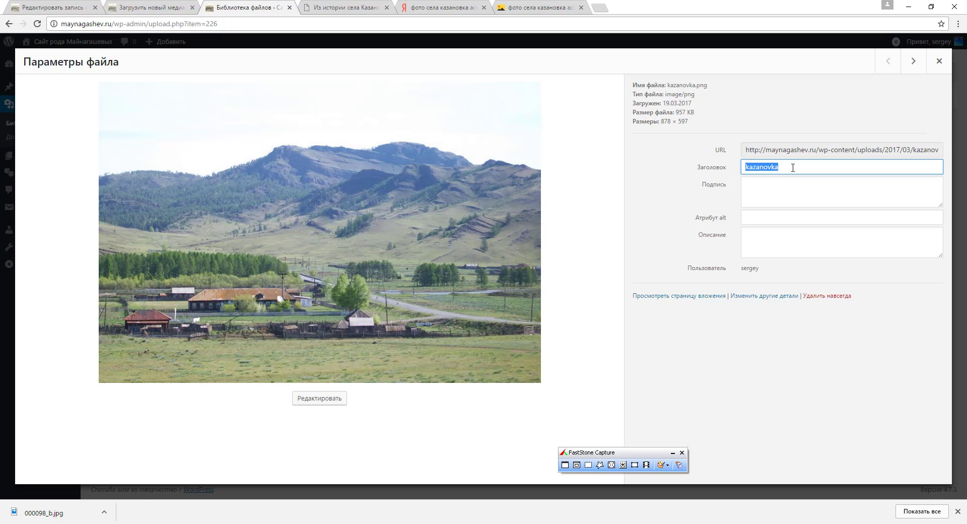
pyautogui.click(764, 151)
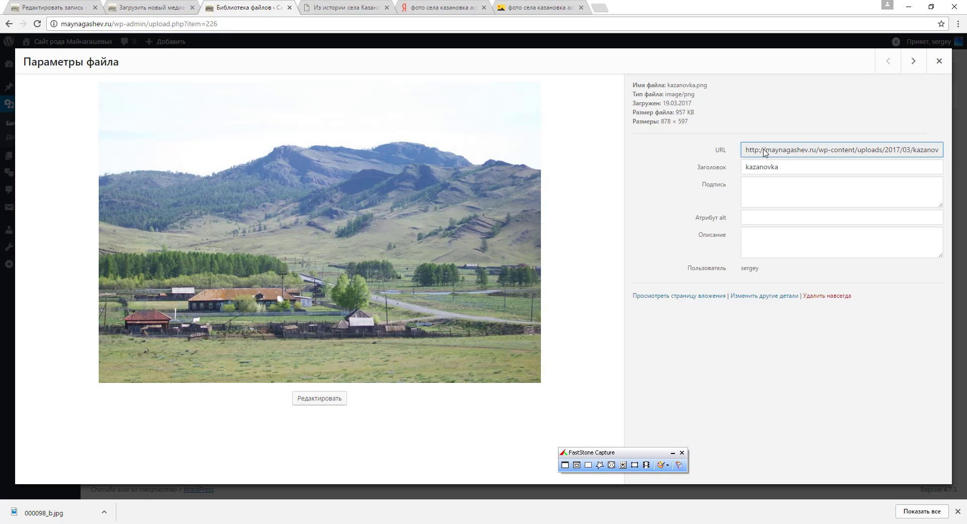
pyautogui.hotkey('ctrl', 'a')
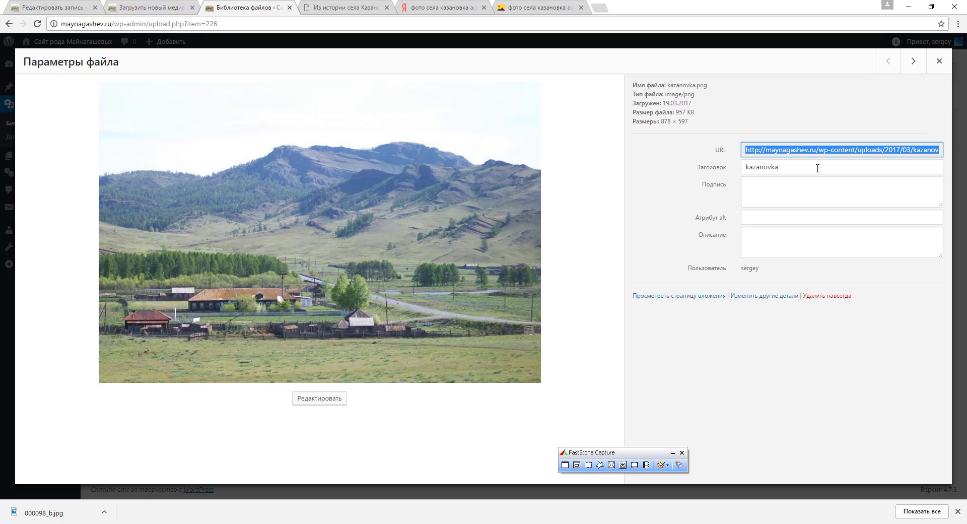
pyautogui.click(814, 167)
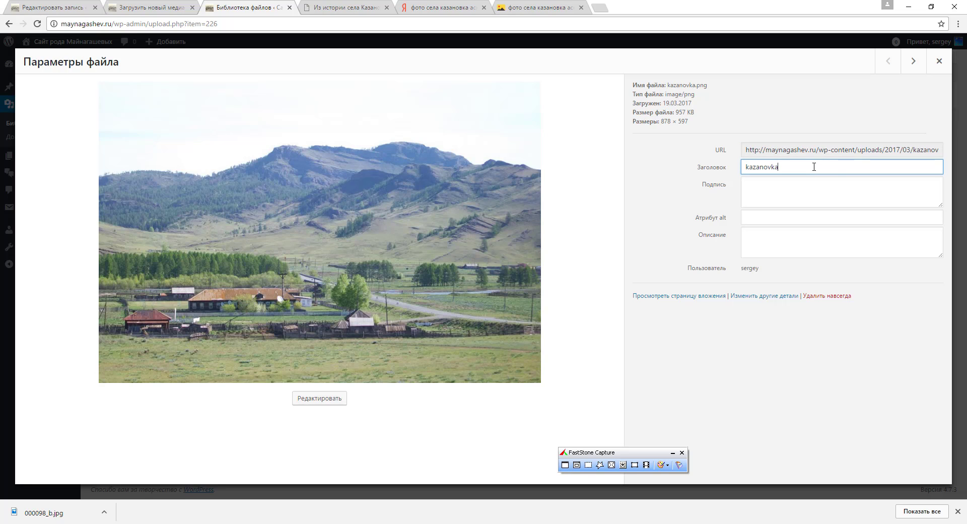
pyautogui.moveTo(800, 170); pyautogui.dragTo(742, 168)
pyautogui.press('BackSpace')
pyautogui.write('село Казановка')
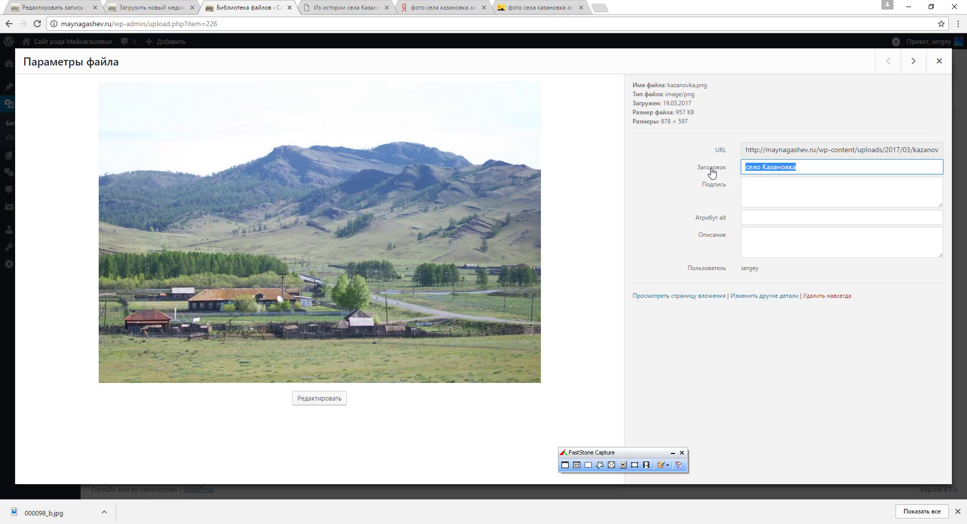
# Set the image's caption, alt attribute and description to "село Казановка".
pyautogui.click(761, 189)
pyautogui.write('село Казановка')
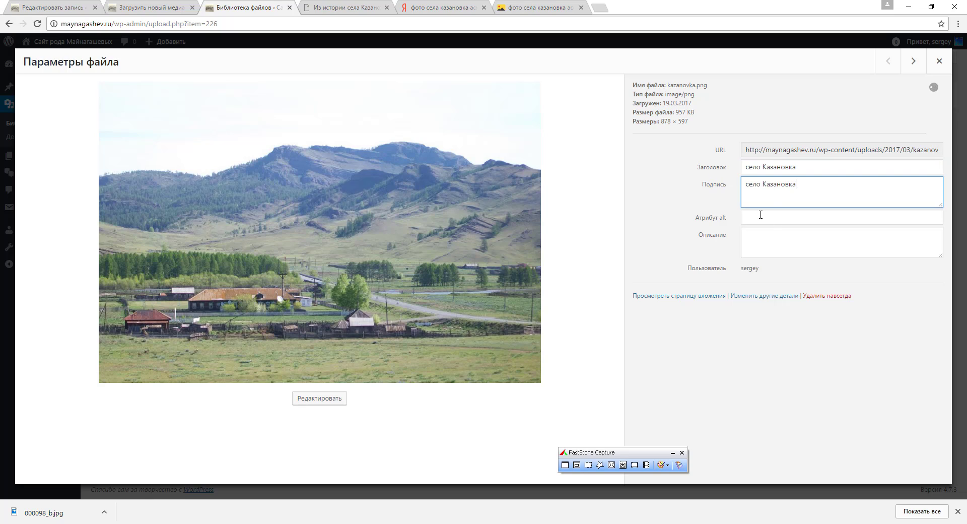
pyautogui.click(757, 217)
pyautogui.hotkey('ctrl', 'v')
pyautogui.click(799, 239)
pyautogui.hotkey('ctrl', 'v')
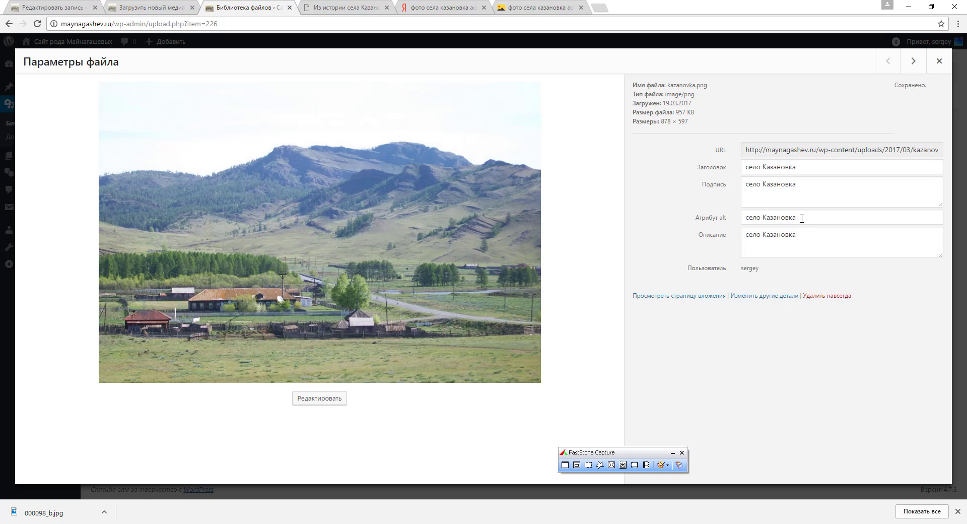
pyautogui.moveTo(802, 219); pyautogui.dragTo(730, 217)
pyautogui.click(819, 218)
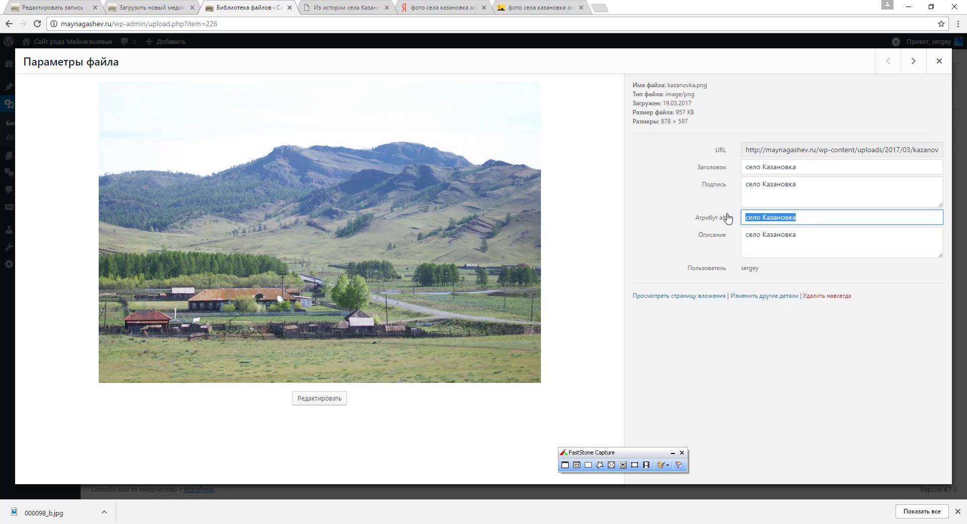
pyautogui.click(816, 218)
pyautogui.moveTo(811, 218); pyautogui.dragTo(745, 217)
pyautogui.moveTo(820, 217); pyautogui.dragTo(717, 217)
pyautogui.click(831, 351)
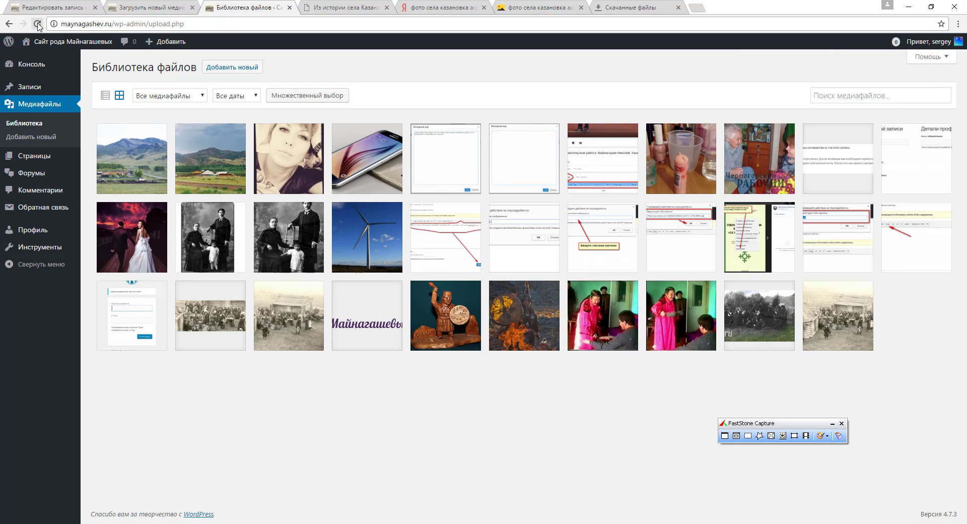
# Reload the media library, check the saved details of the kazanovka image, and close them.
pyautogui.click(37, 24)
pyautogui.click(140, 167)
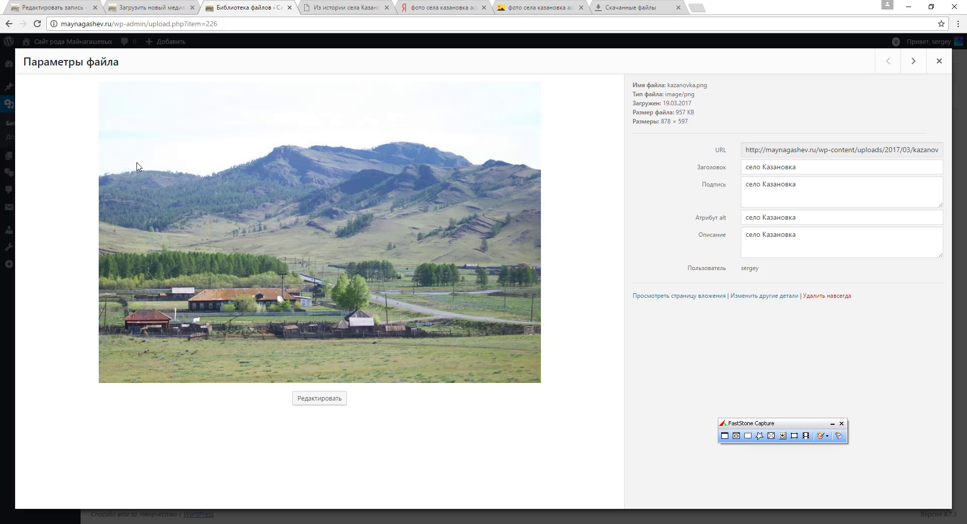
pyautogui.click(932, 66)
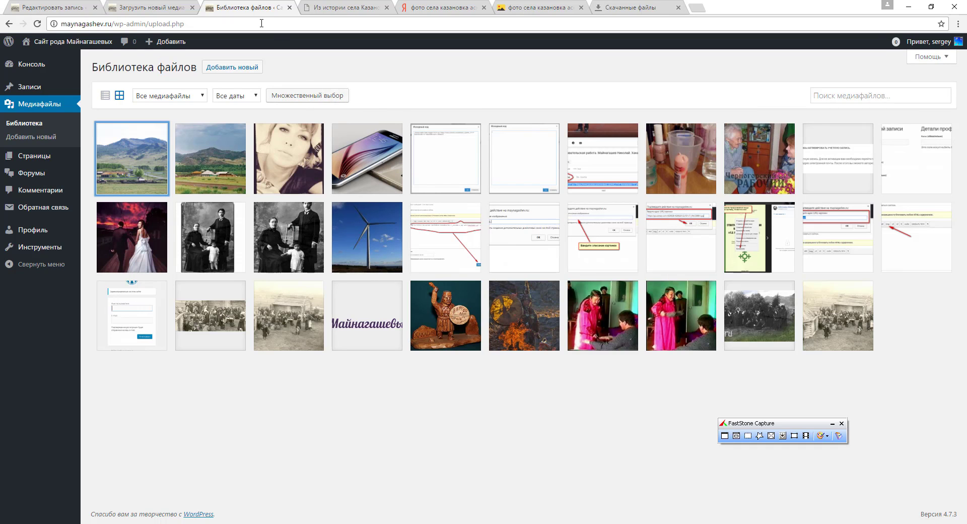
# Return to the post editor, open the featured image selection, and reload the editor page to refresh the media list.
pyautogui.click(67, 11)
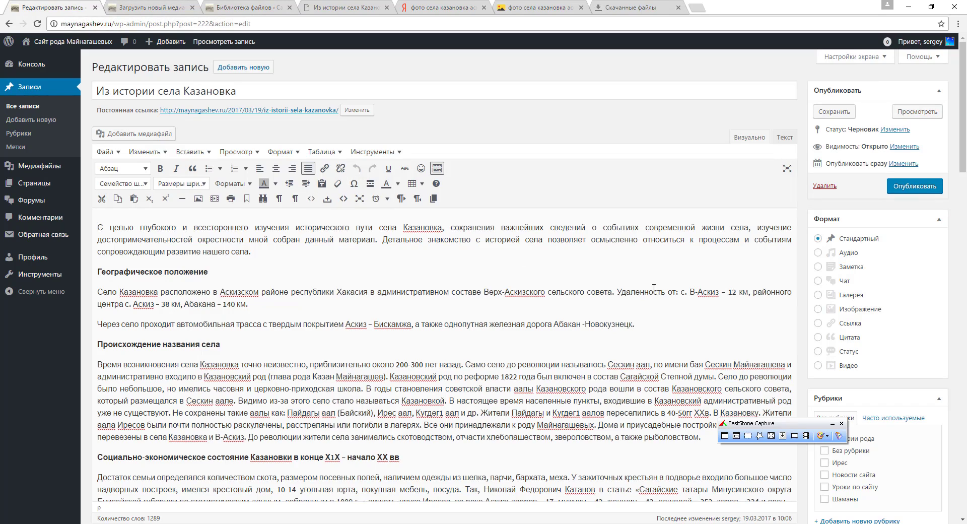
pyautogui.scroll(-15, 653, 288)
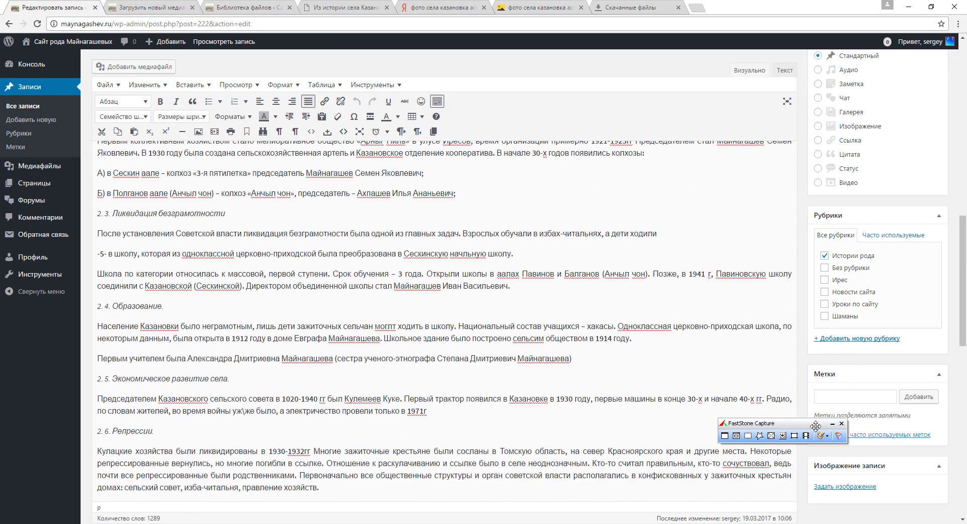
pyautogui.moveTo(816, 426); pyautogui.dragTo(684, 457)
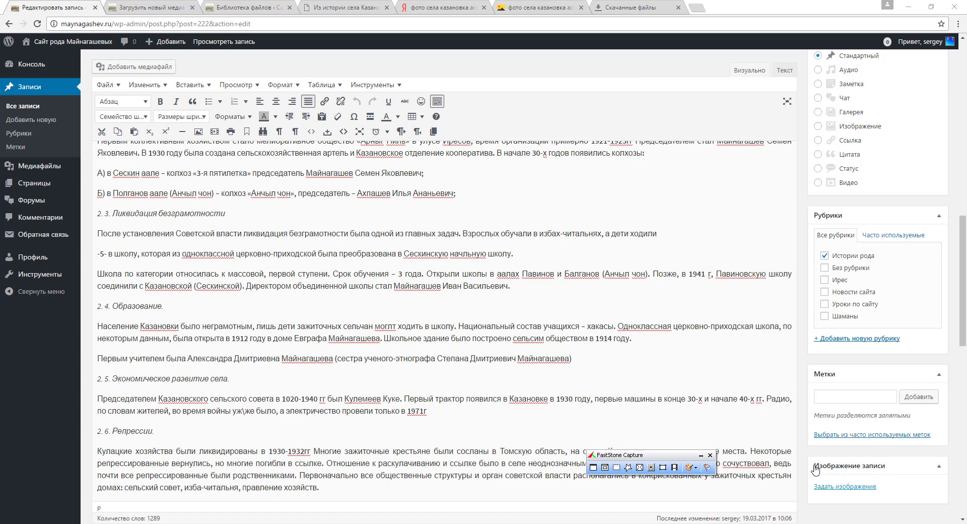
pyautogui.moveTo(808, 457); pyautogui.dragTo(947, 509)
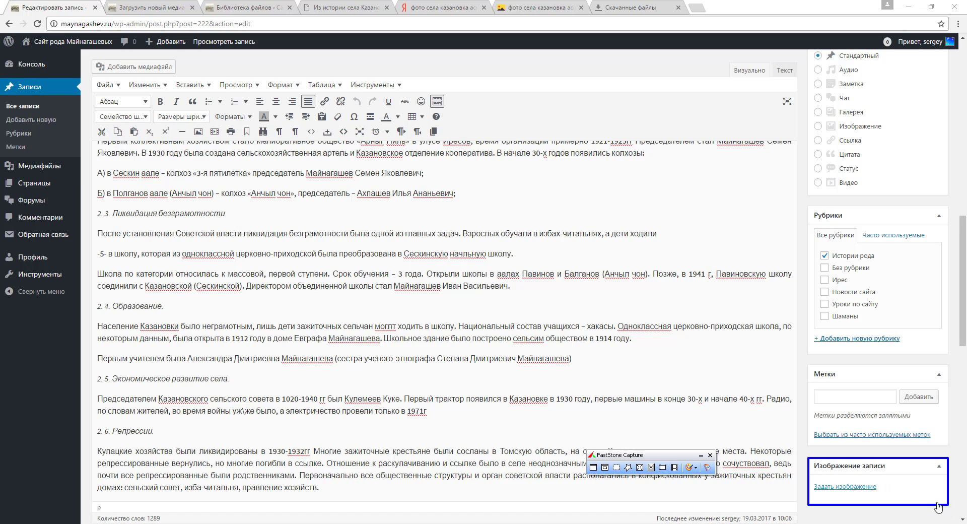
pyautogui.click(849, 487)
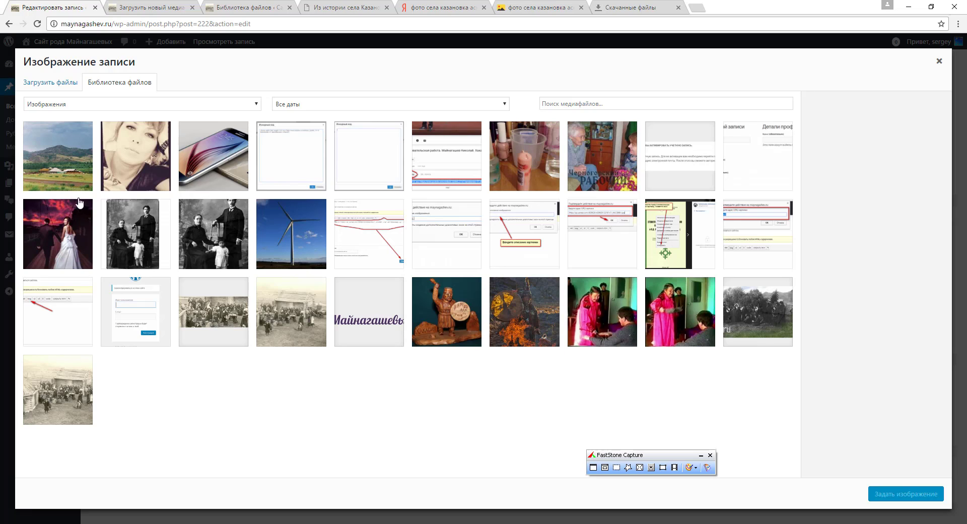
pyautogui.click(38, 24)
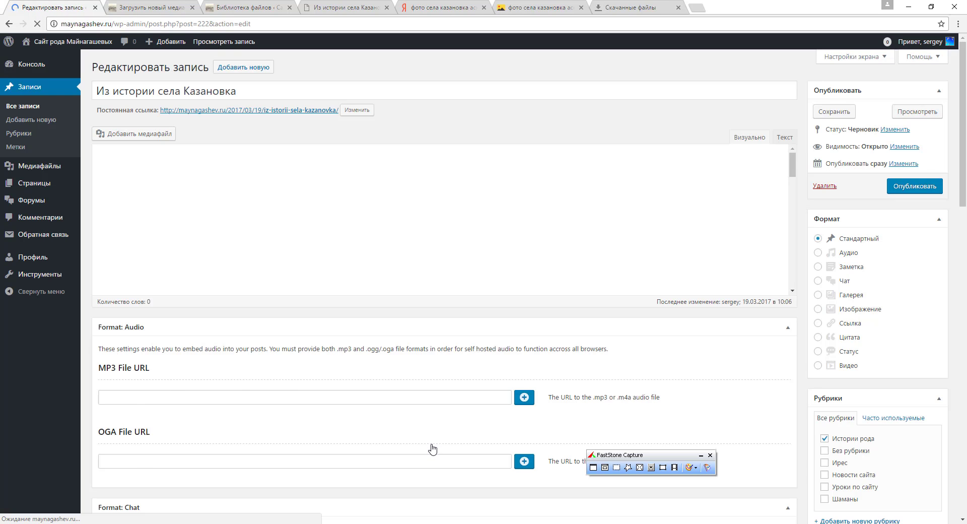
pyautogui.click(147, 7)
pyautogui.click(58, 9)
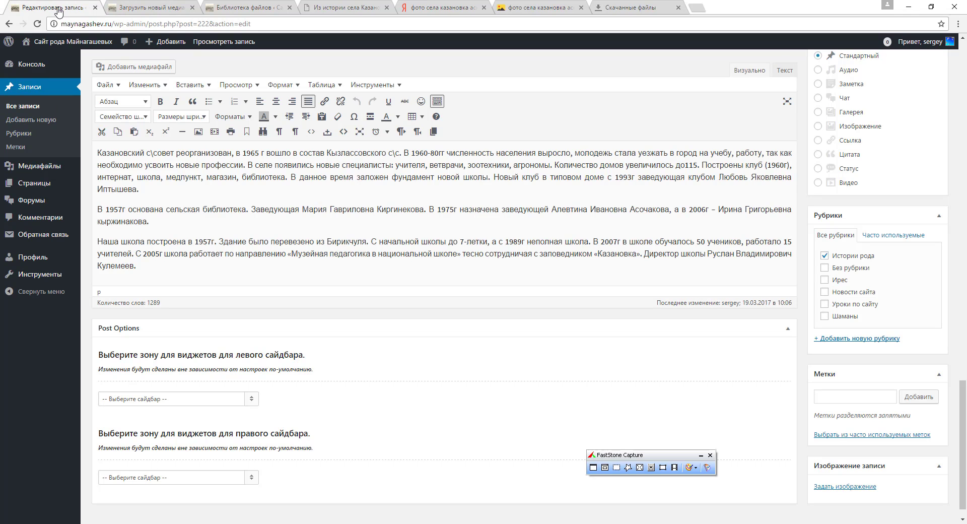
# Set kazanovka.png from the media library as the post's featured image.
pyautogui.scroll(-1, 710, 362)
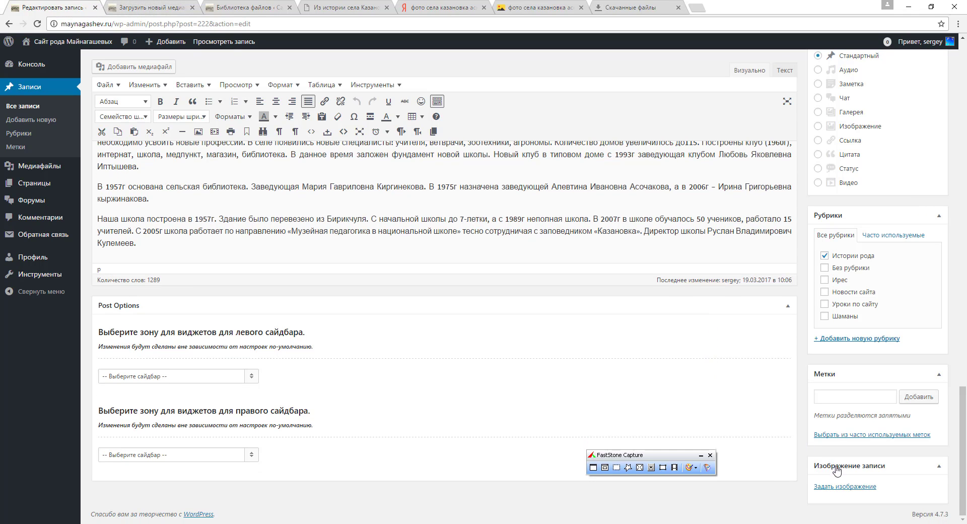
pyautogui.click(855, 486)
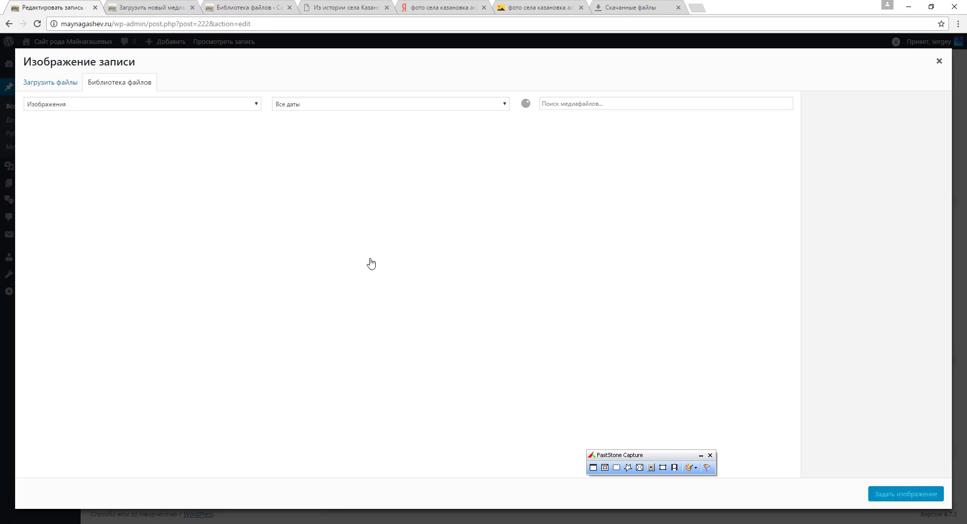
pyautogui.click(61, 150)
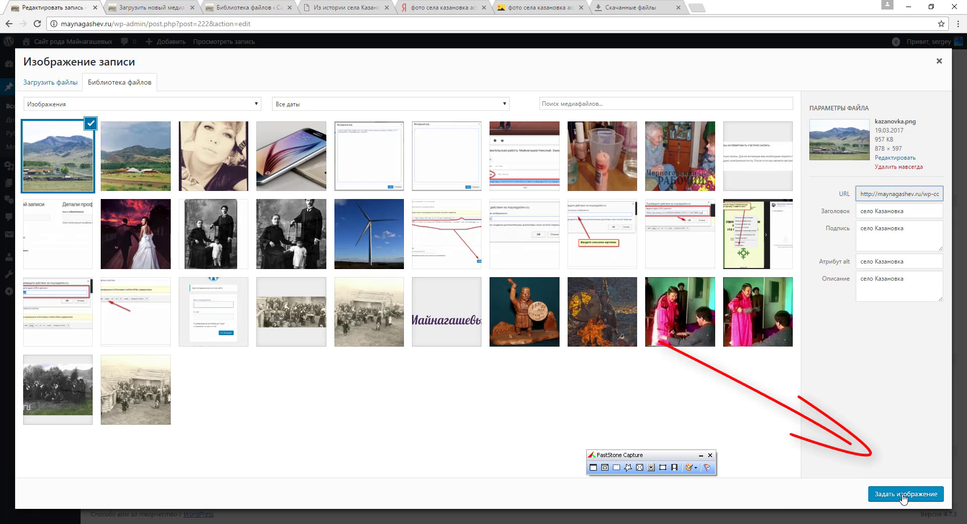
pyautogui.moveTo(873, 501); pyautogui.dragTo(947, 506)
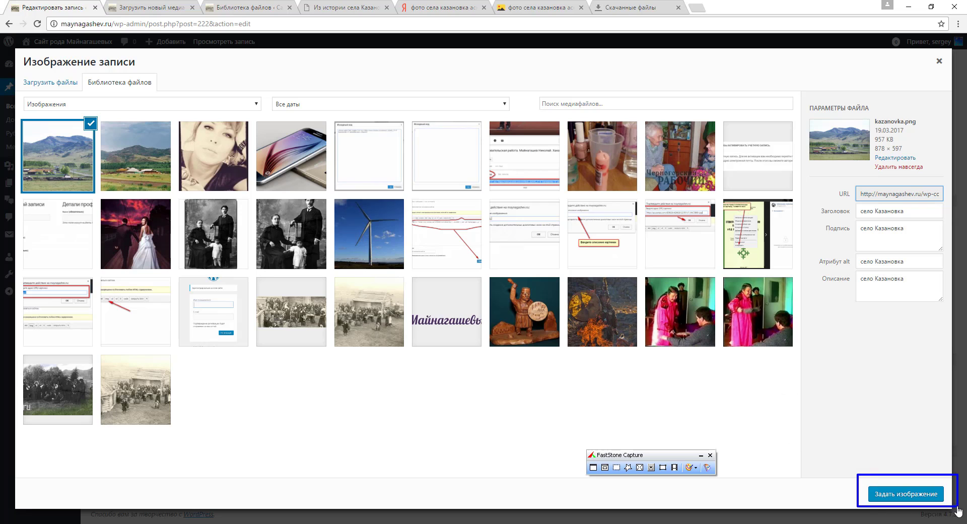
pyautogui.click(908, 497)
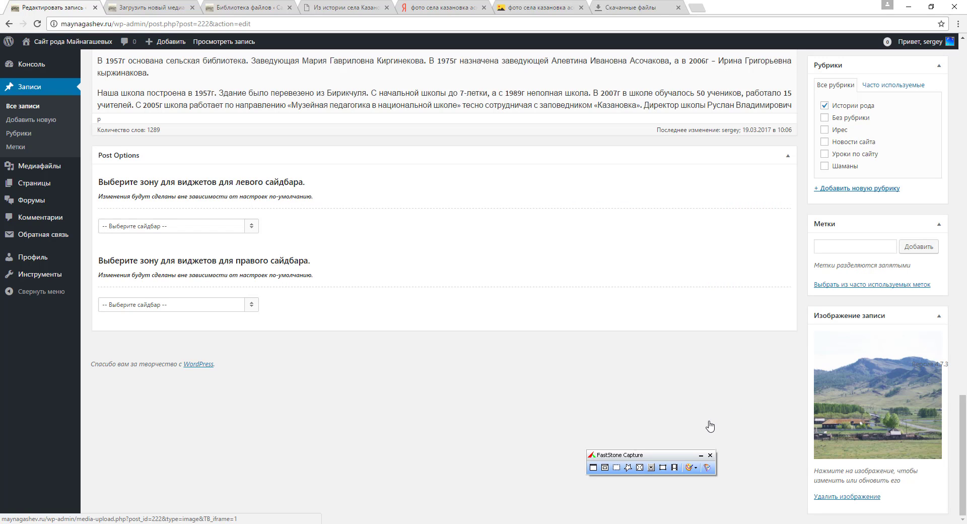
# Review the post's category and featured image, and publish the post.
pyautogui.scroll(4, 701, 425)
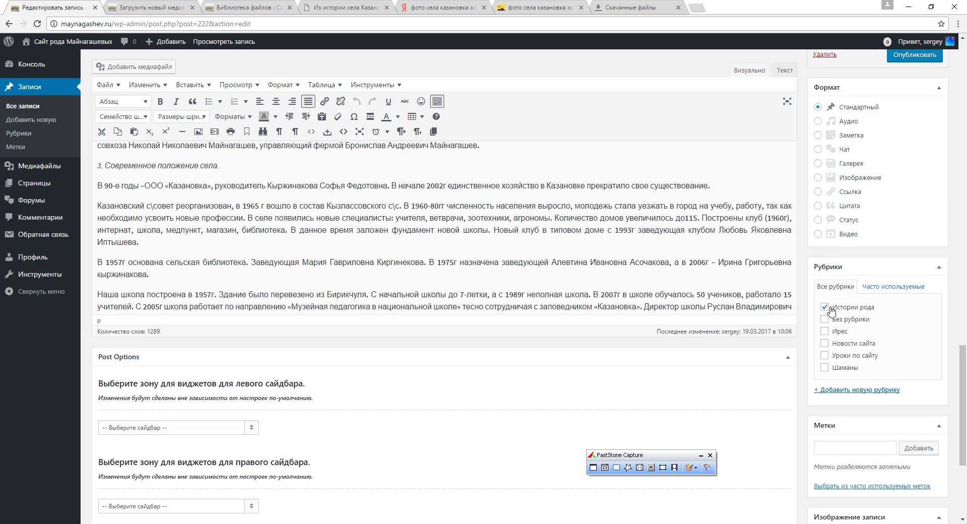
pyautogui.scroll(-4, 874, 342)
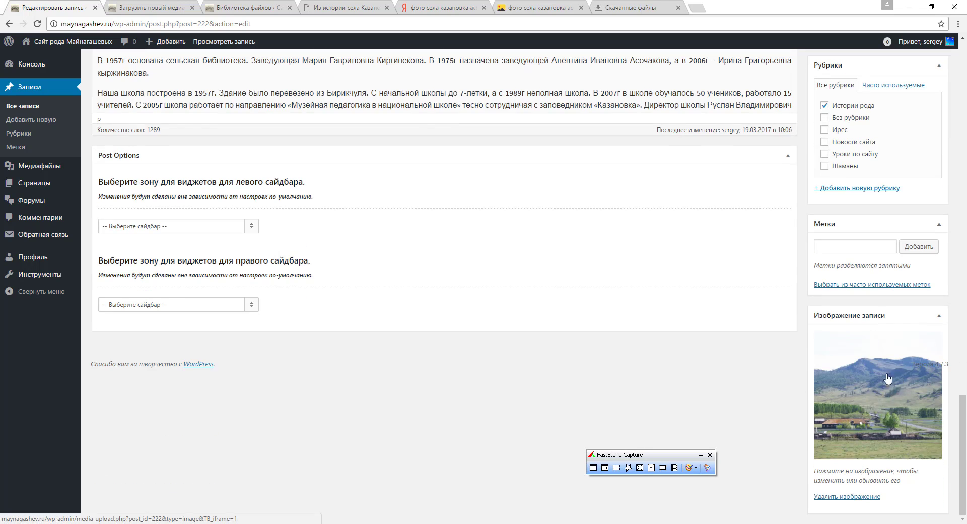
pyautogui.scroll(8, 710, 314)
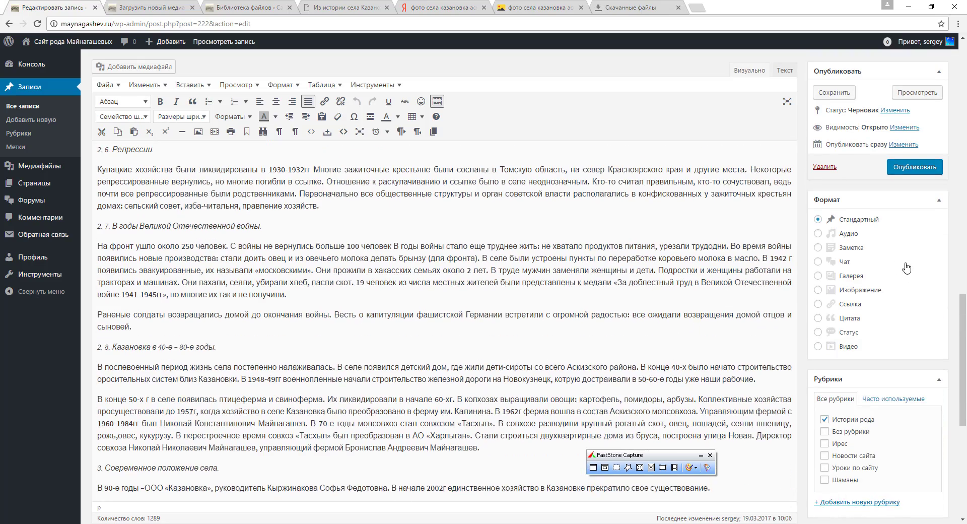
pyautogui.scroll(3, 904, 270)
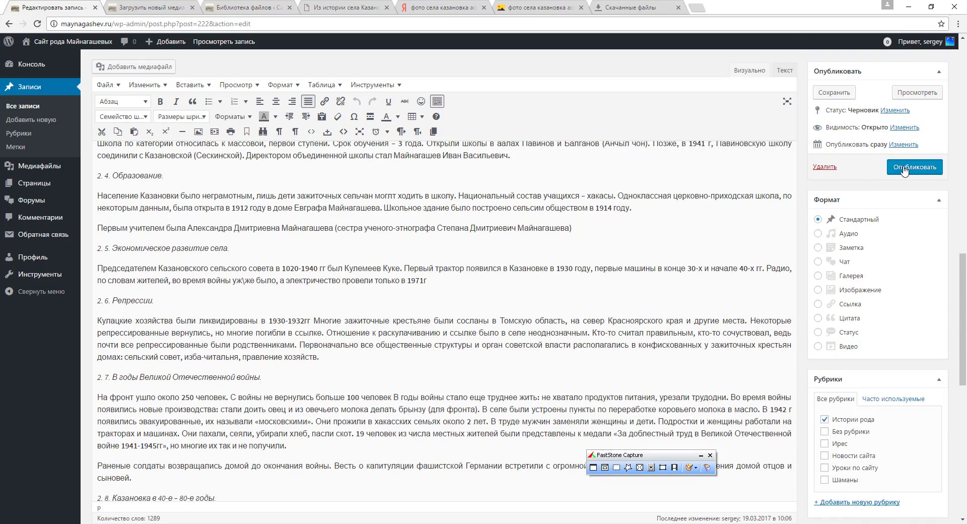
pyautogui.scroll(1, 681, 225)
pyautogui.scroll(3, 681, 225)
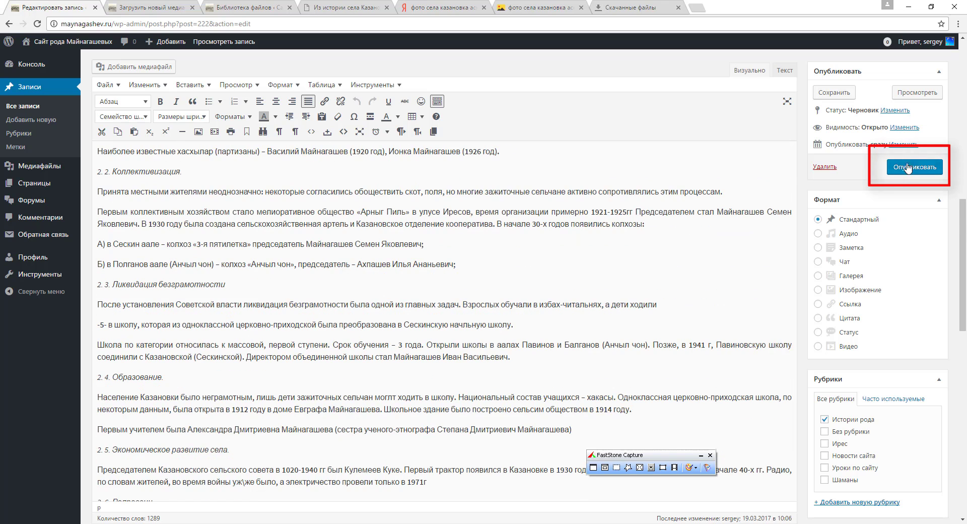
pyautogui.click(911, 167)
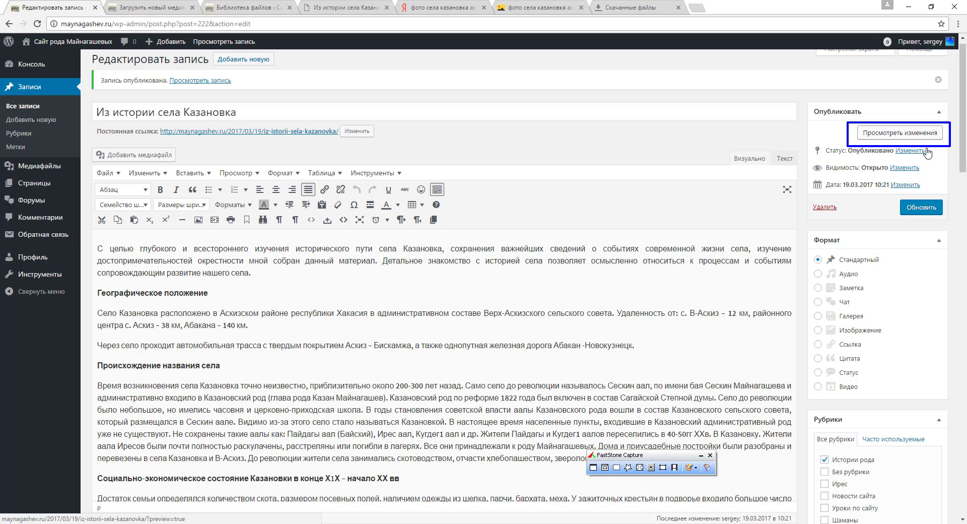
# Preview the published post on the site and look through its text.
pyautogui.click(867, 132)
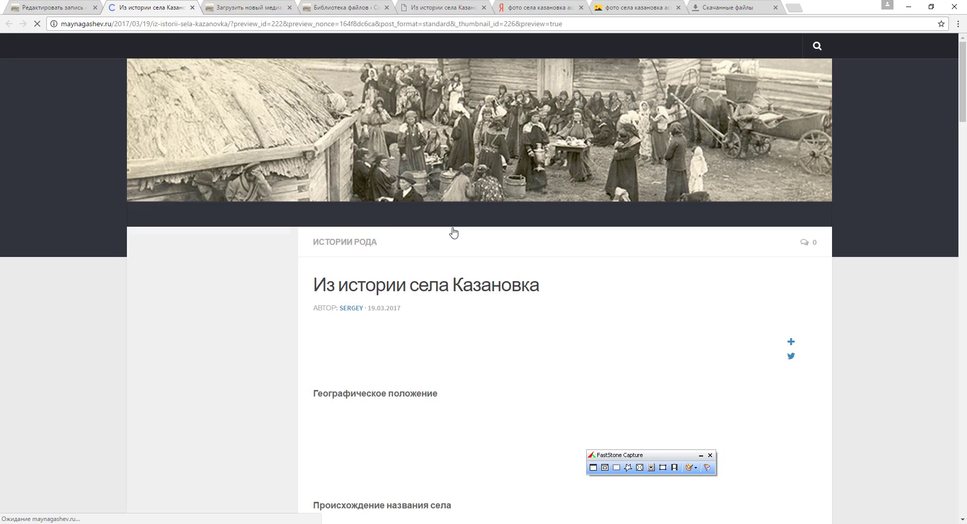
pyautogui.scroll(-2, 504, 255)
pyautogui.scroll(-8, 506, 257)
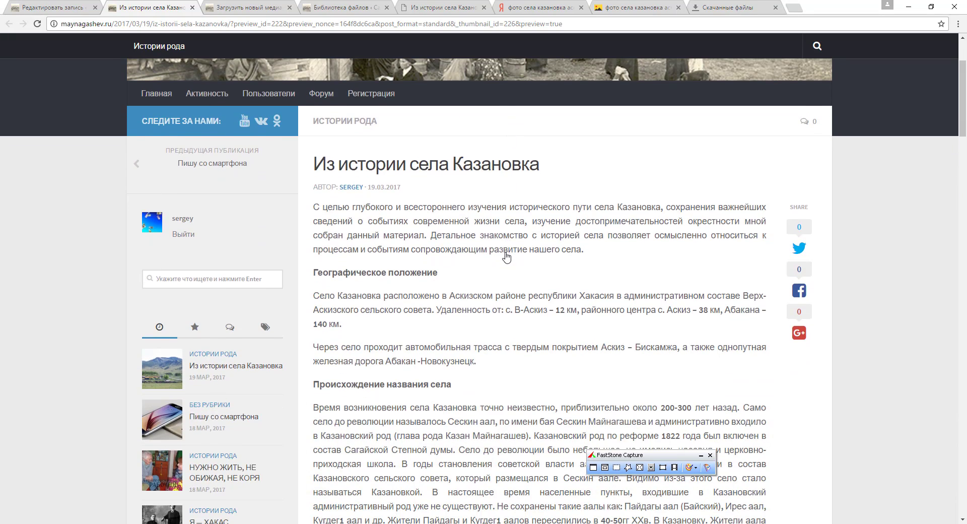
pyautogui.scroll(-19, 503, 260)
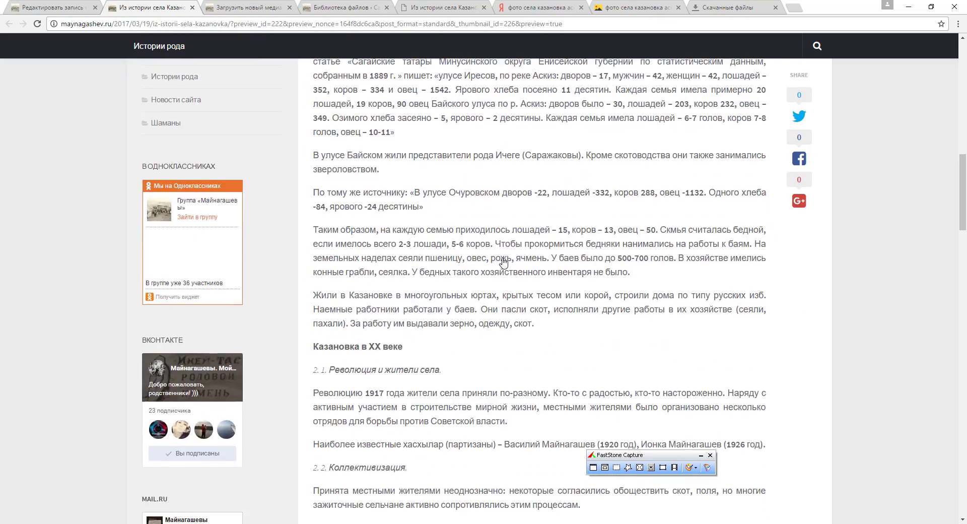
pyautogui.press('Home')
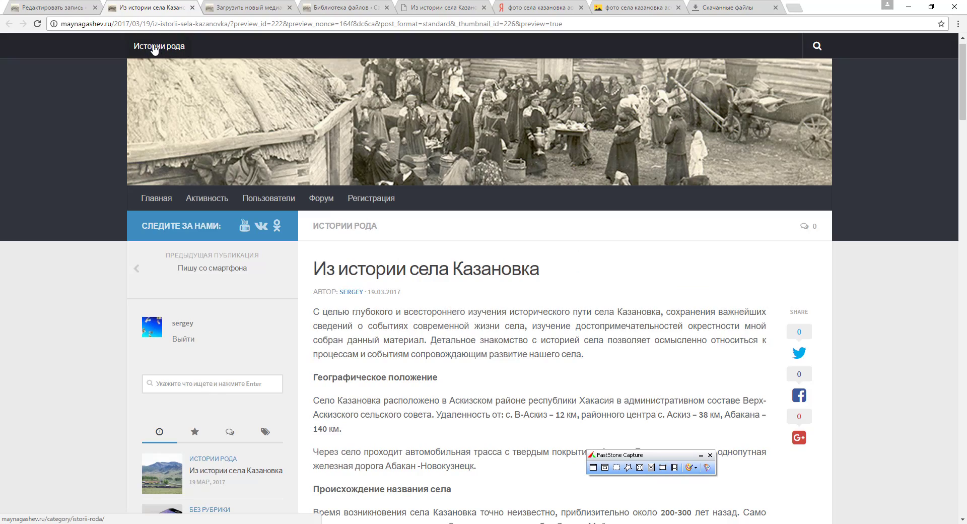
# Check the post's entry in the site's "Истории рода" category and open the post from there.
pyautogui.click(155, 49)
pyautogui.scroll(-1, 388, 265)
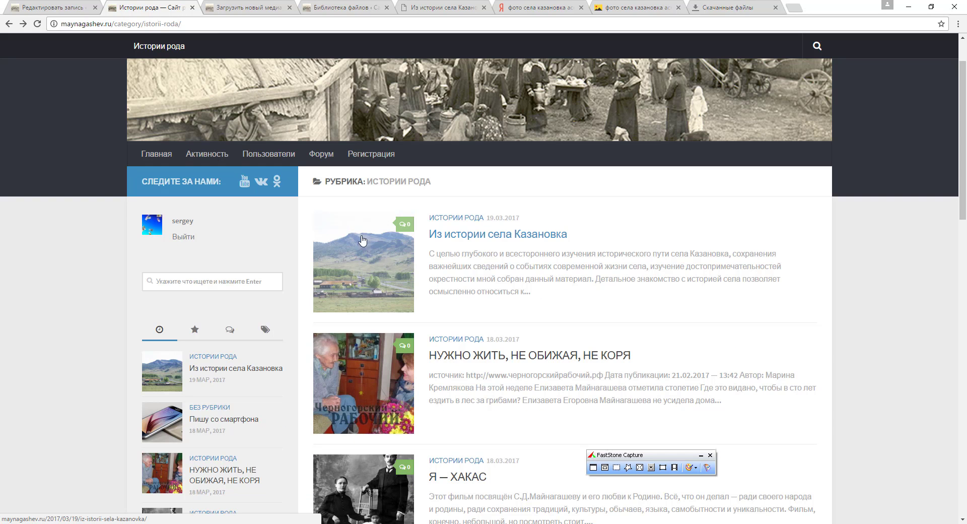
pyautogui.click(476, 233)
pyautogui.scroll(-1, 566, 338)
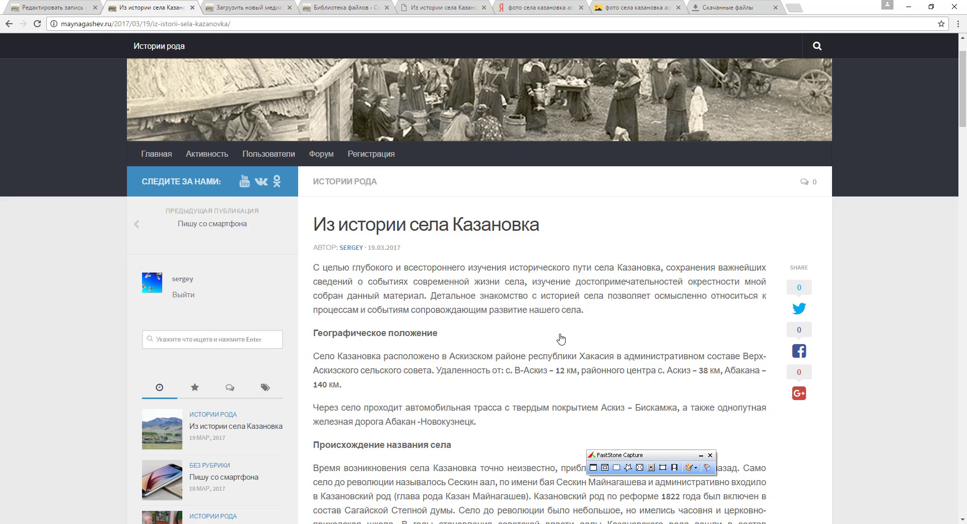
pyautogui.press('ctrl+Print')
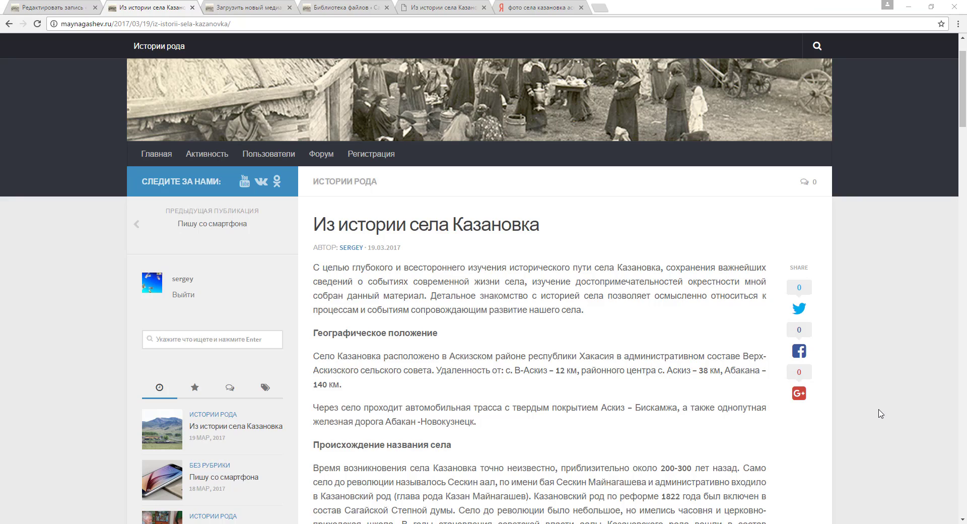
# Copy the source article's URL from the hintfox.com tab and return to the published post.
pyautogui.click(412, 8)
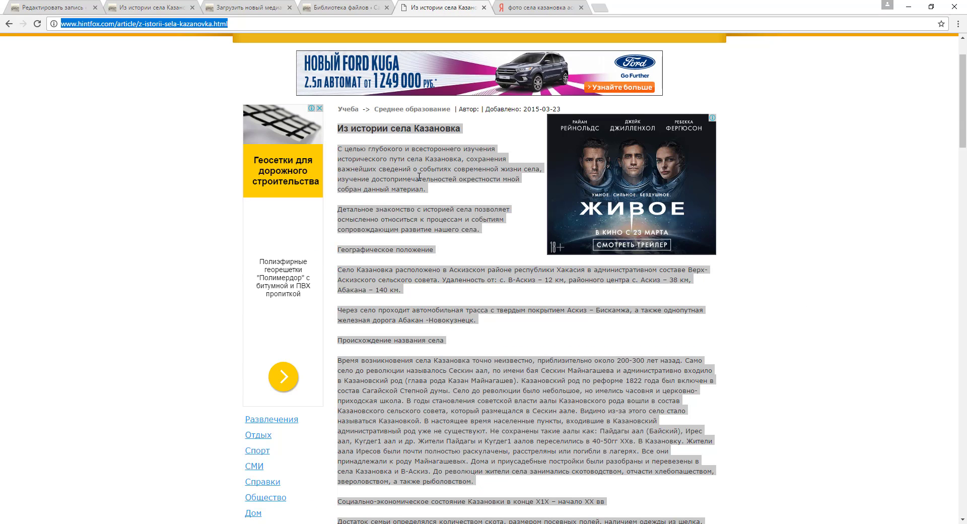
pyautogui.moveTo(52, 14)
pyautogui.mouseDown()
pyautogui.moveTo(126, 37)
pyautogui.moveTo(233, 39)
pyautogui.mouseUp()
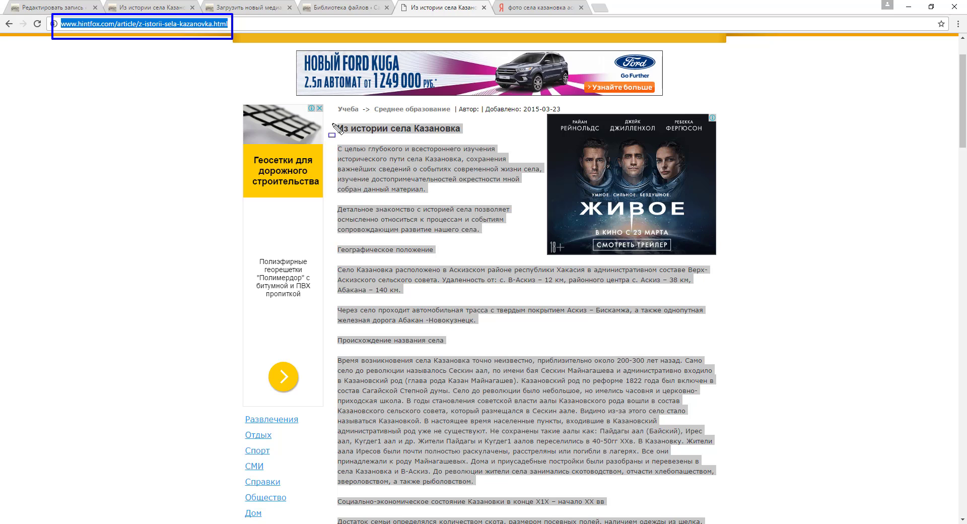
pyautogui.moveTo(333, 125)
pyautogui.mouseDown()
pyautogui.moveTo(691, 449)
pyautogui.moveTo(730, 471)
pyautogui.mouseUp()
pyautogui.press('Escape')
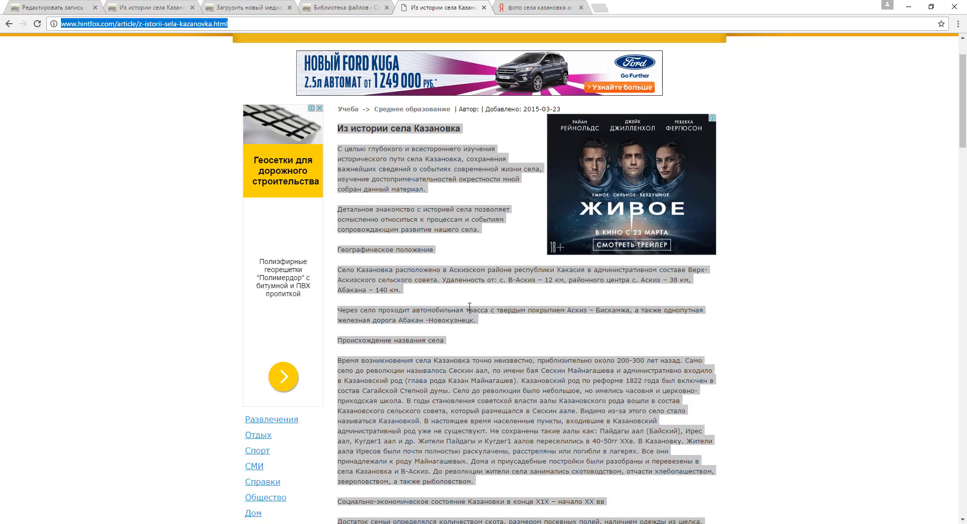
pyautogui.rightClick(148, 21)
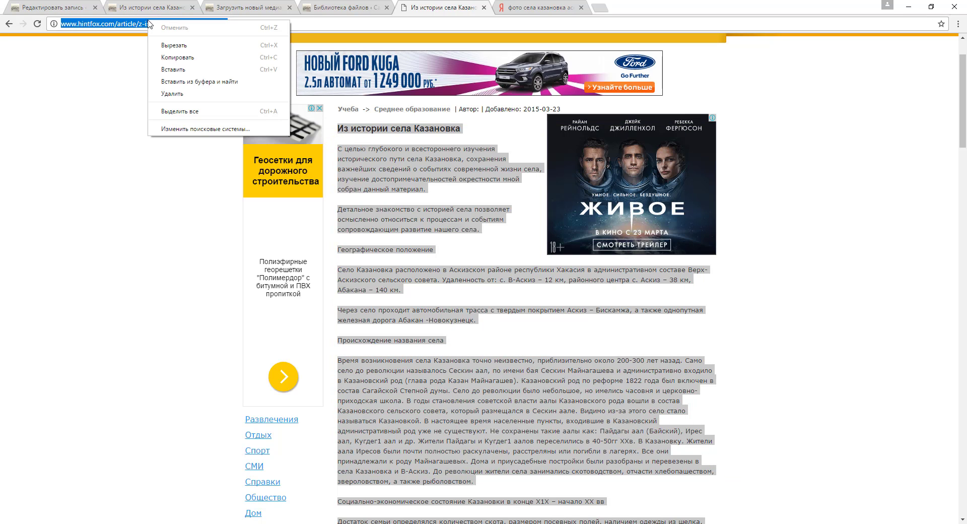
pyautogui.click(177, 58)
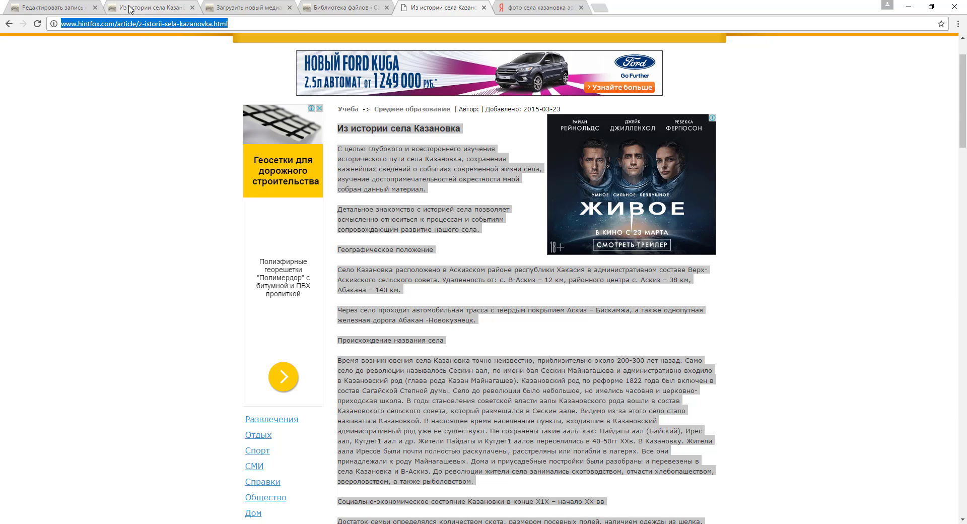
pyautogui.click(130, 9)
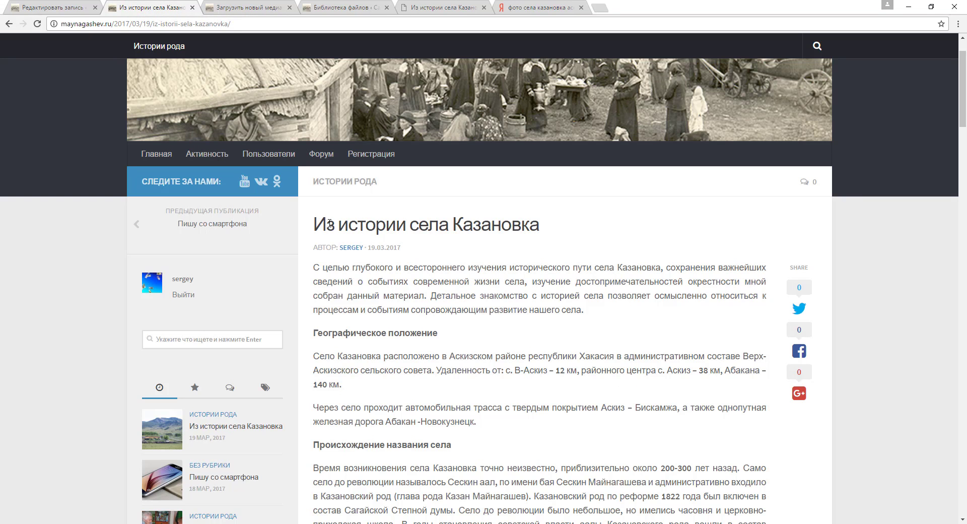
# Return to the post editor and add a new line reading "источник" above the first paragraph.
pyautogui.click(40, 7)
pyautogui.click(101, 248)
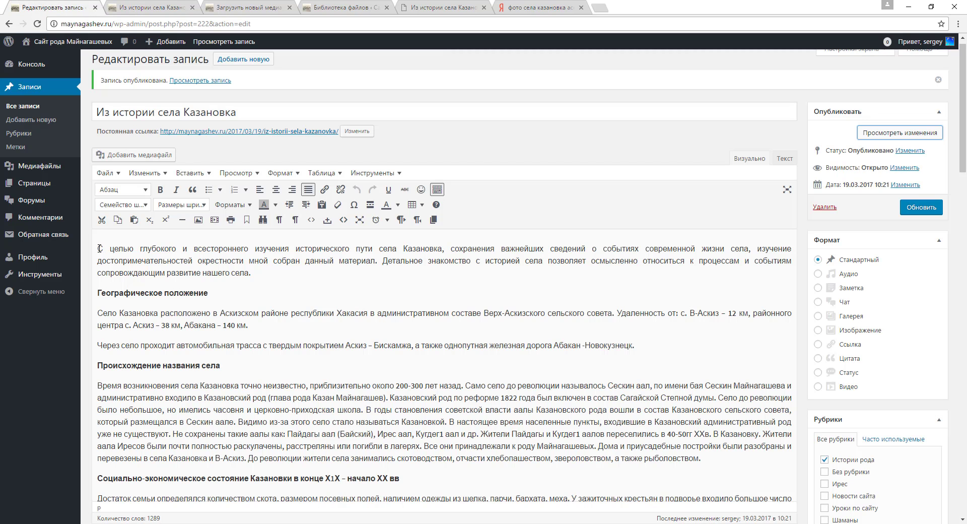
pyautogui.press('Return')
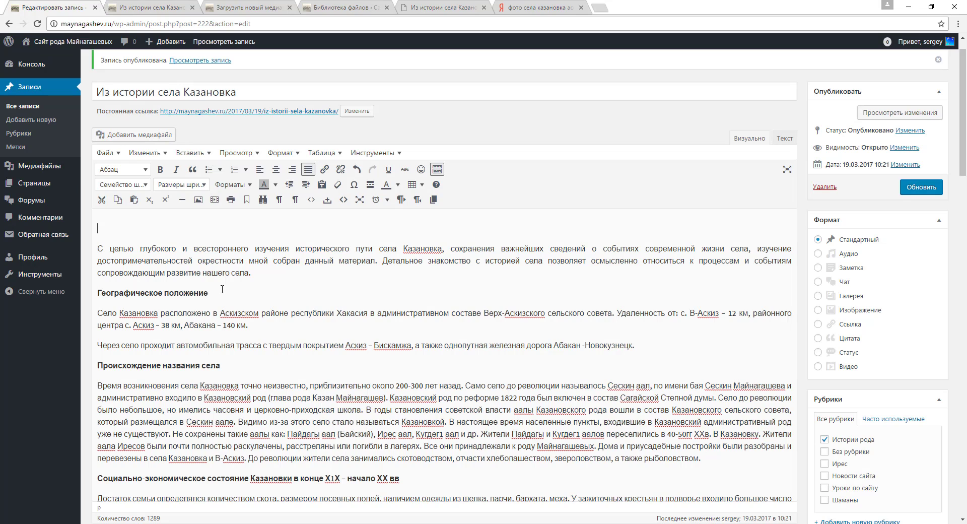
pyautogui.write('источник')
# Link the word "источник" to the copied hintfox.com source article URL.
pyautogui.hotkey('shift', 'Left')
pyautogui.hotkey('shift', 'Left')
pyautogui.hotkey('shift', 'Left')
pyautogui.hotkey('shift', 'Left')
pyautogui.hotkey('shift', 'Left')
pyautogui.hotkey('shift', 'Left')
pyautogui.hotkey('shift', 'Left')
pyautogui.hotkey('shift', 'Left')
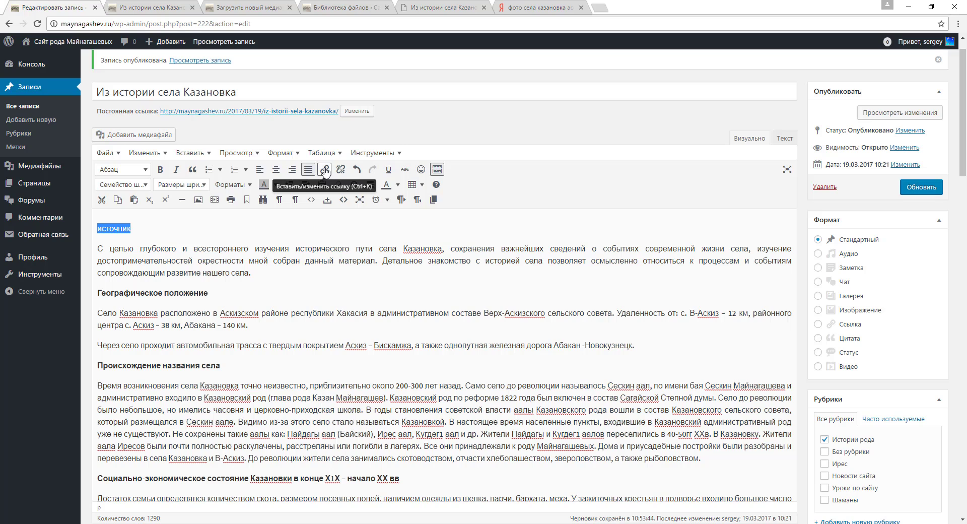
pyautogui.click(325, 170)
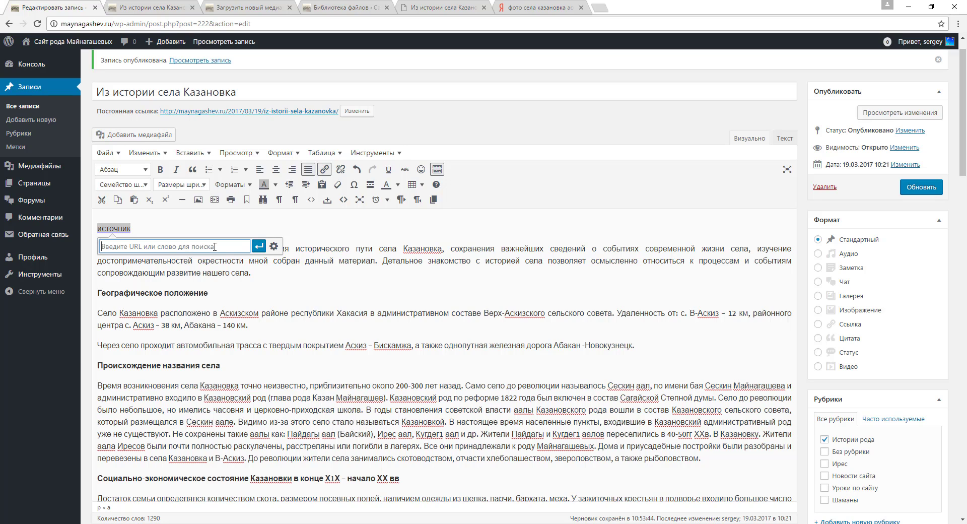
pyautogui.hotkey('ctrl', 'v')
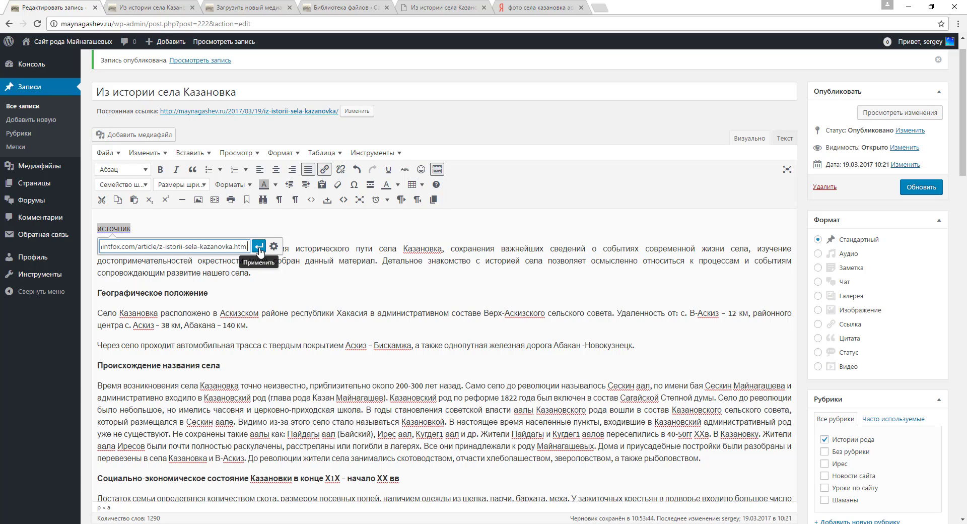
pyautogui.click(259, 247)
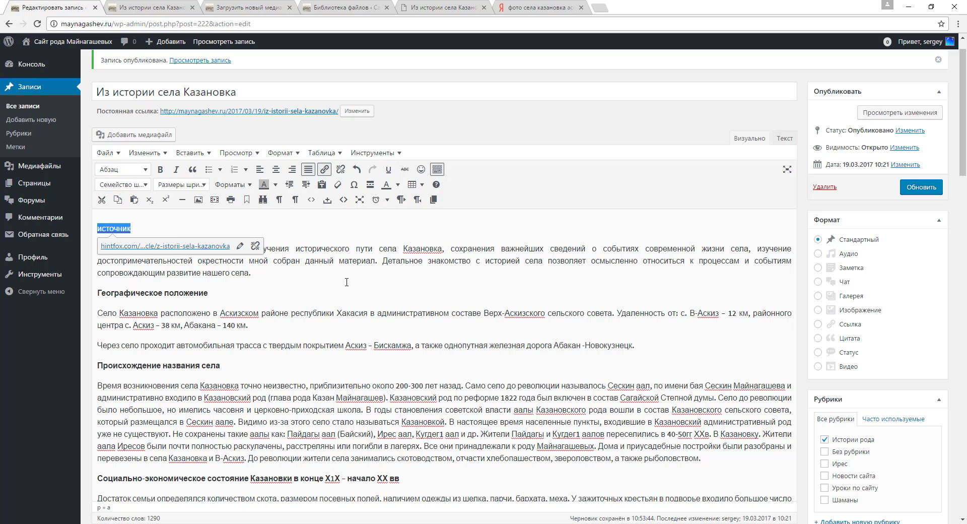
# Set the "источник" link to open in a new tab and update the link.
pyautogui.click(240, 246)
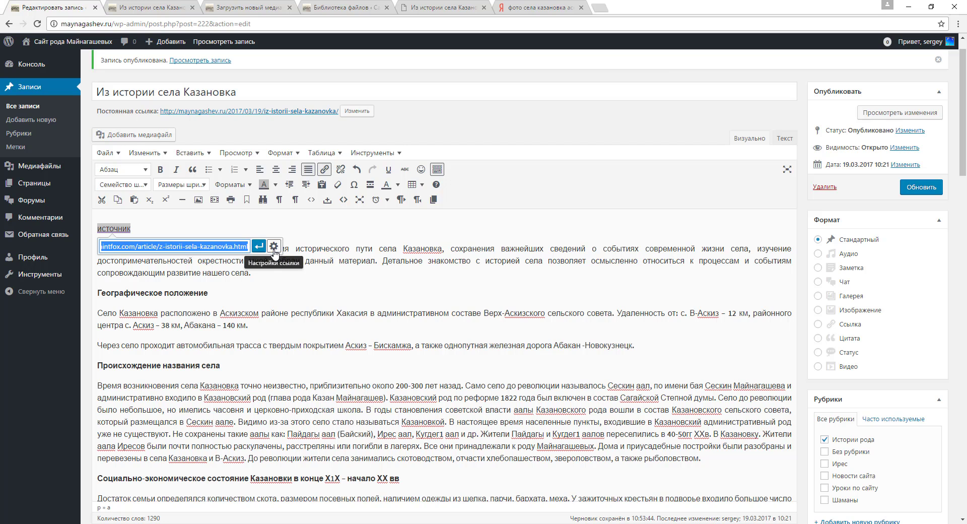
pyautogui.click(274, 247)
pyautogui.click(414, 228)
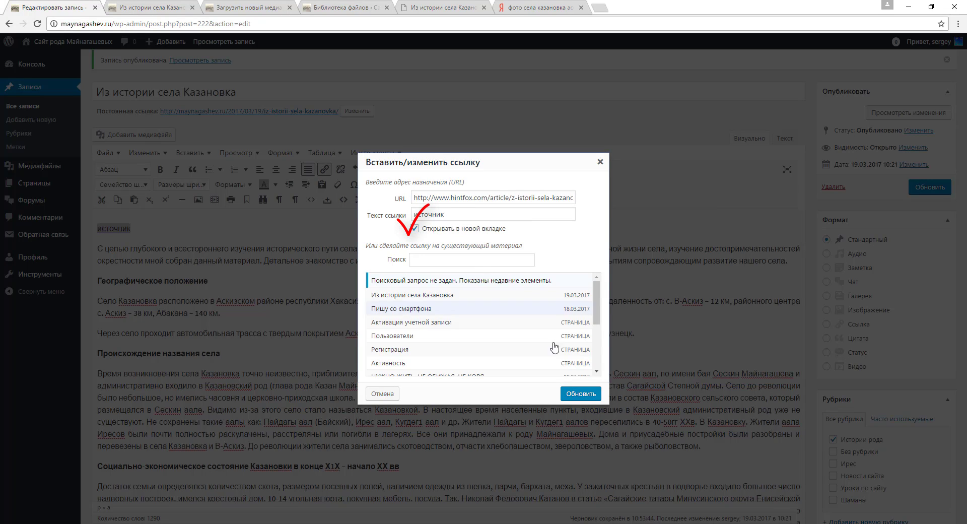
pyautogui.click(579, 394)
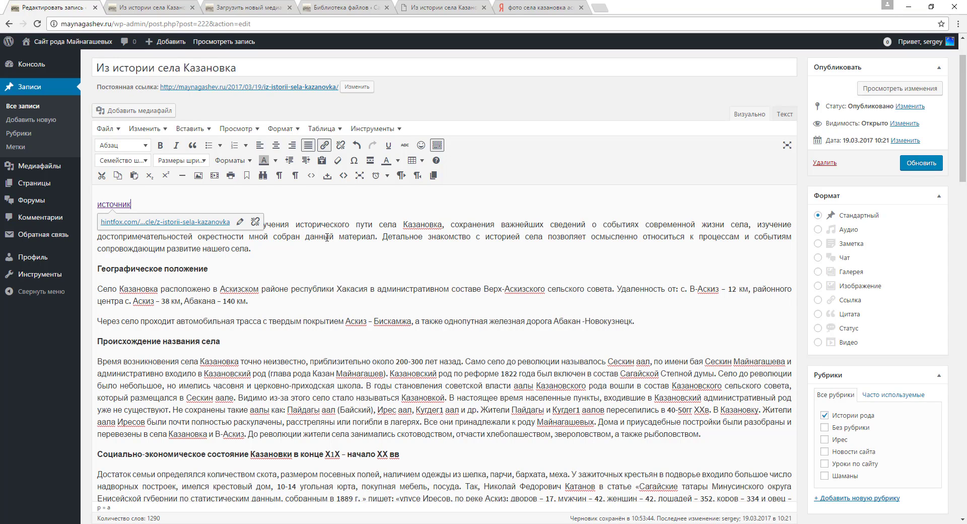
pyautogui.click(334, 259)
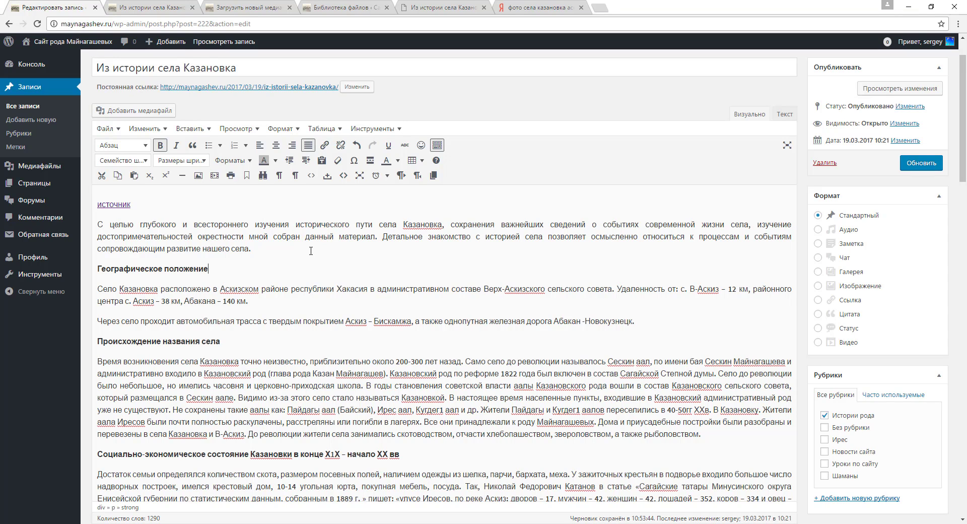